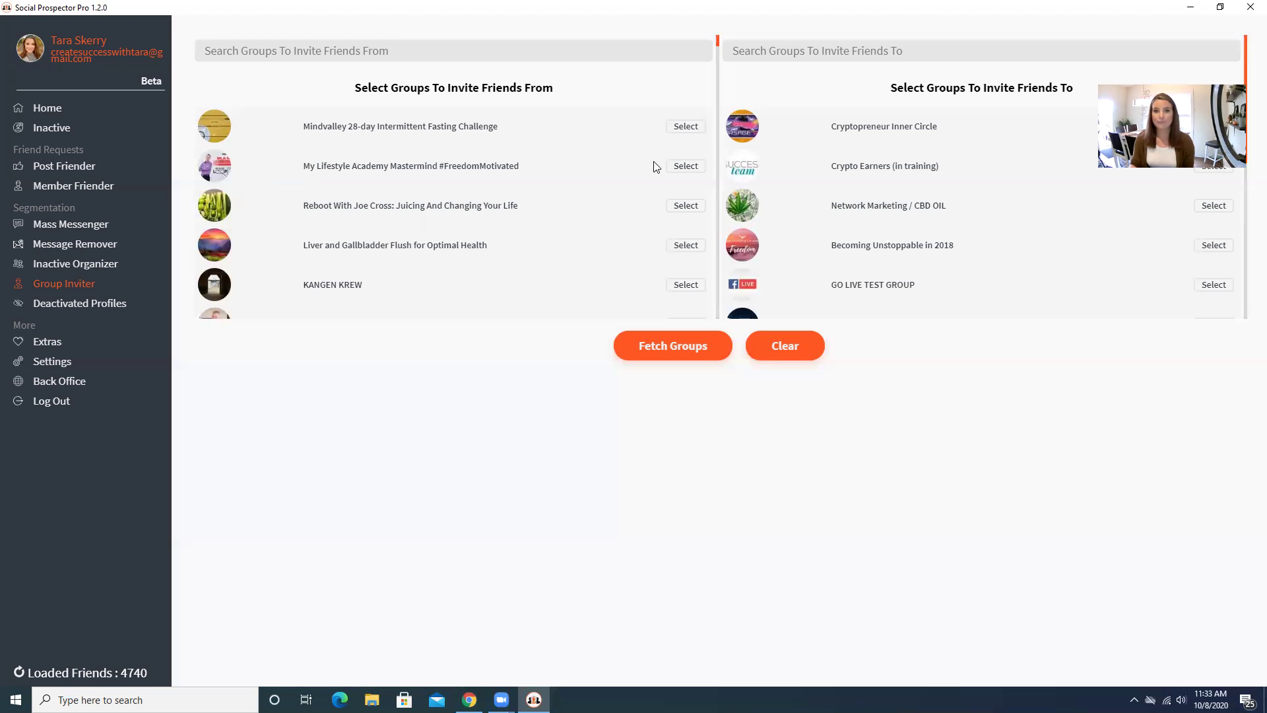
Step: Load friends from My Lifestyle Academy Mastermind #FreedomMotivated for inviting to Cryptopreneur Inner Circle, dismissing the desktop notifications
click(684, 171)
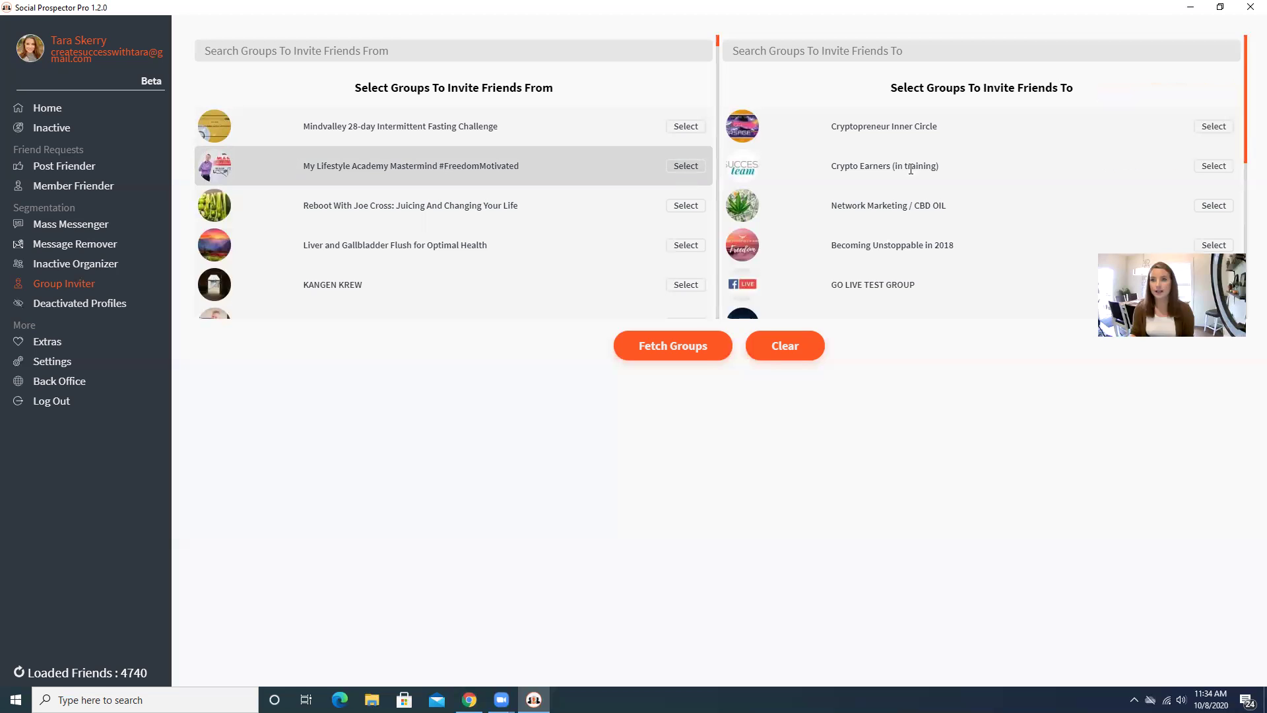
click(1213, 126)
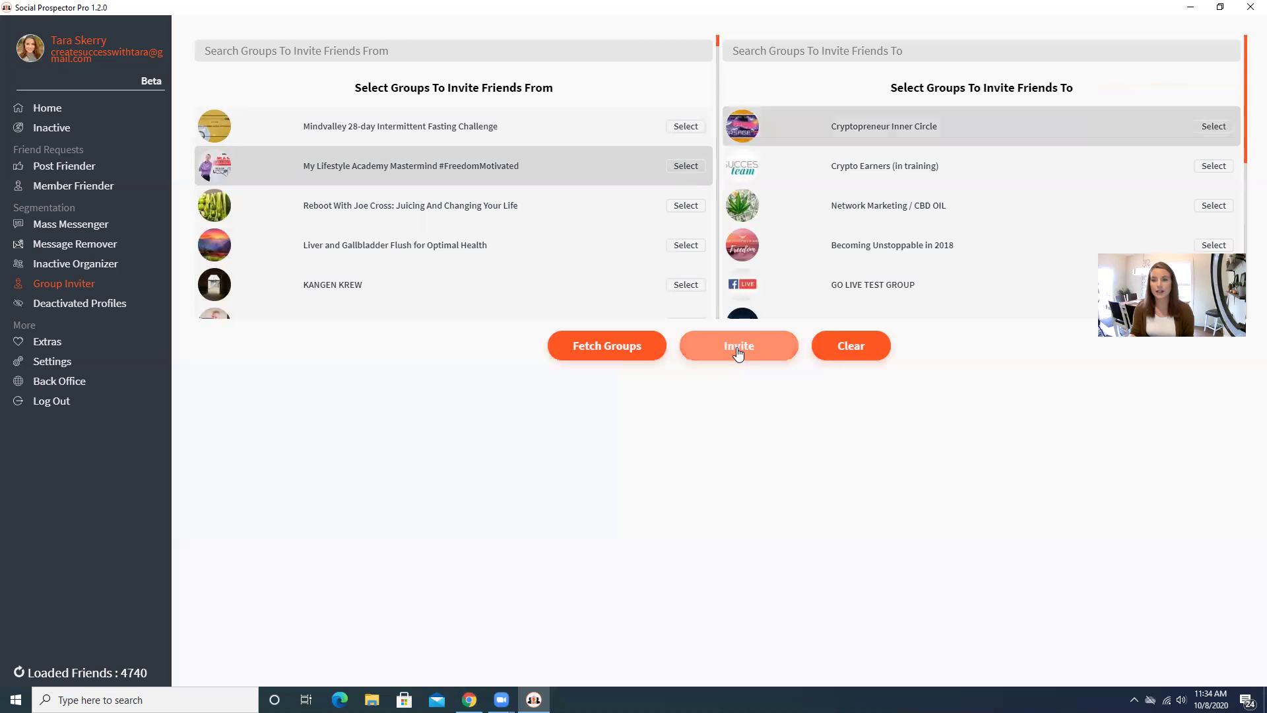
click(738, 349)
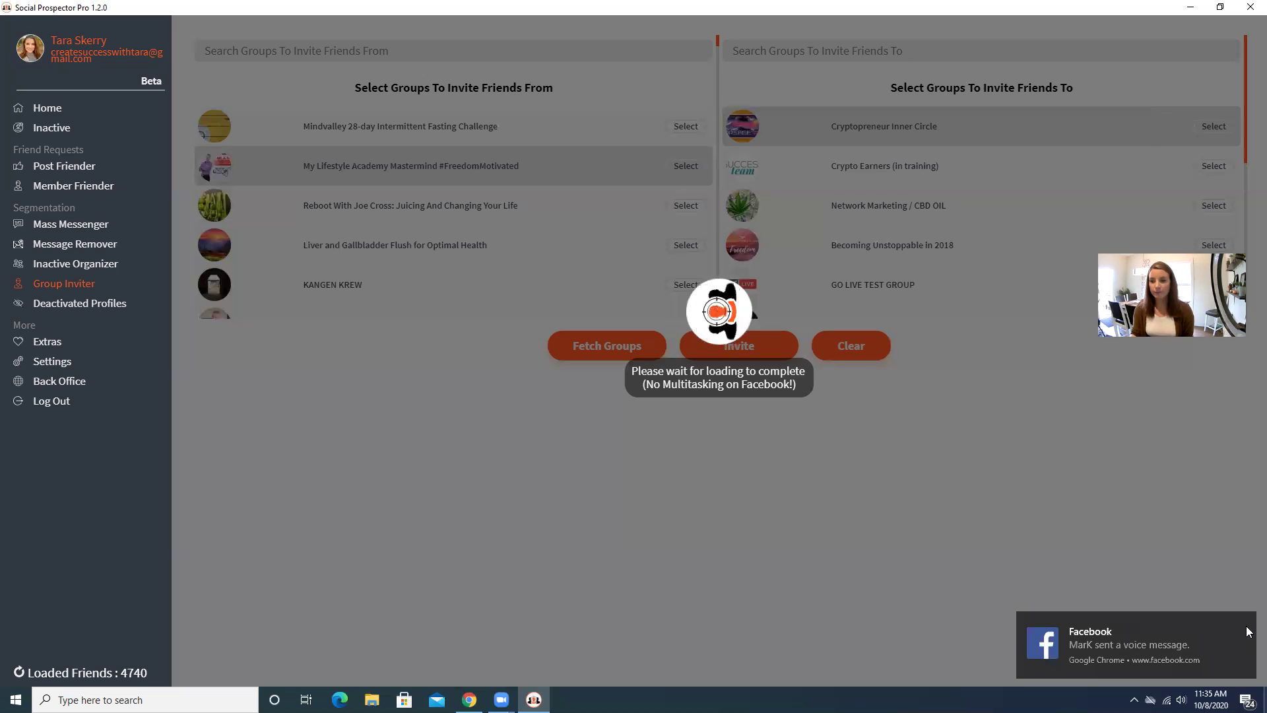
click(1247, 626)
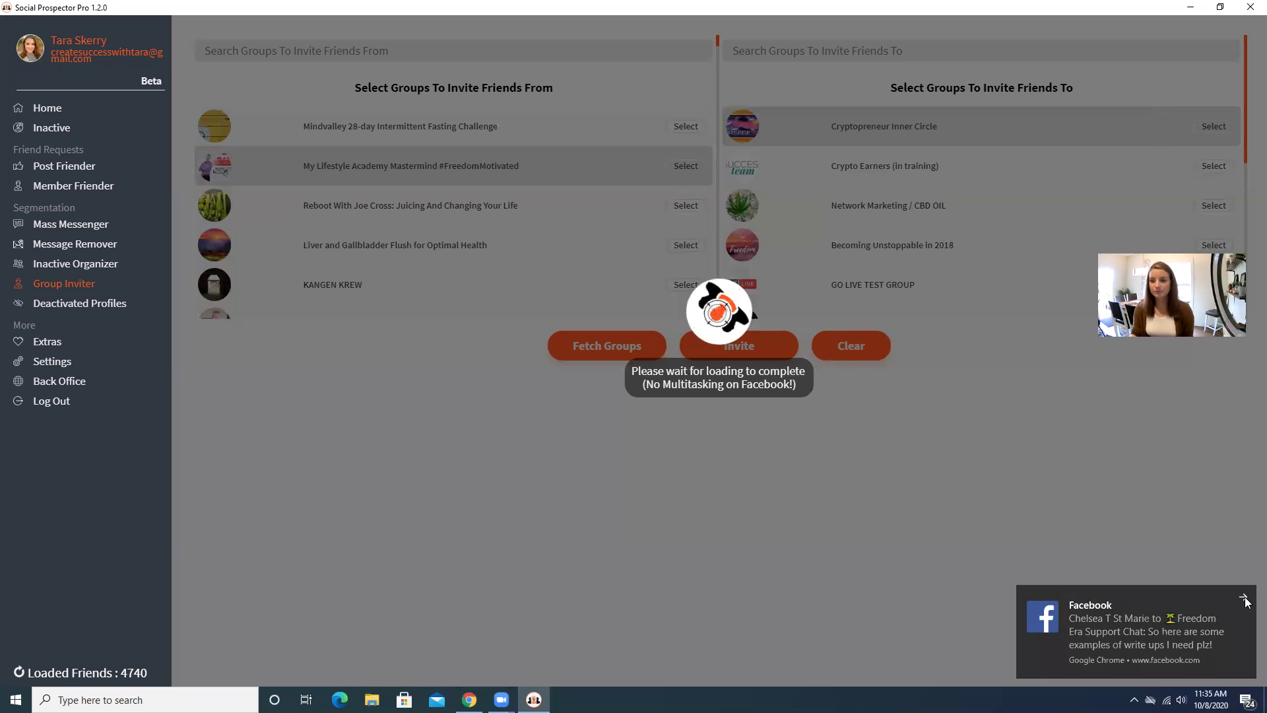
click(1244, 599)
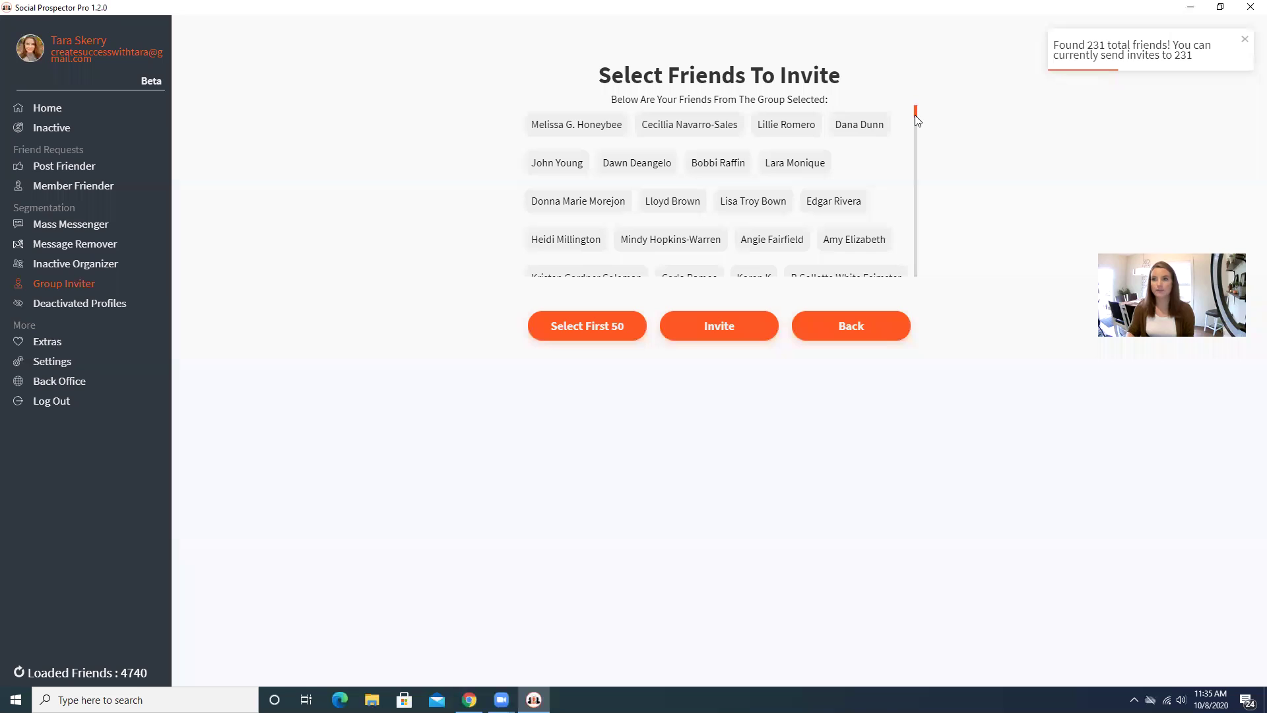
Step: Select 39 friends to invite from the last ten rows of the list, leaving out the very last friend
drag(915, 114, 918, 279)
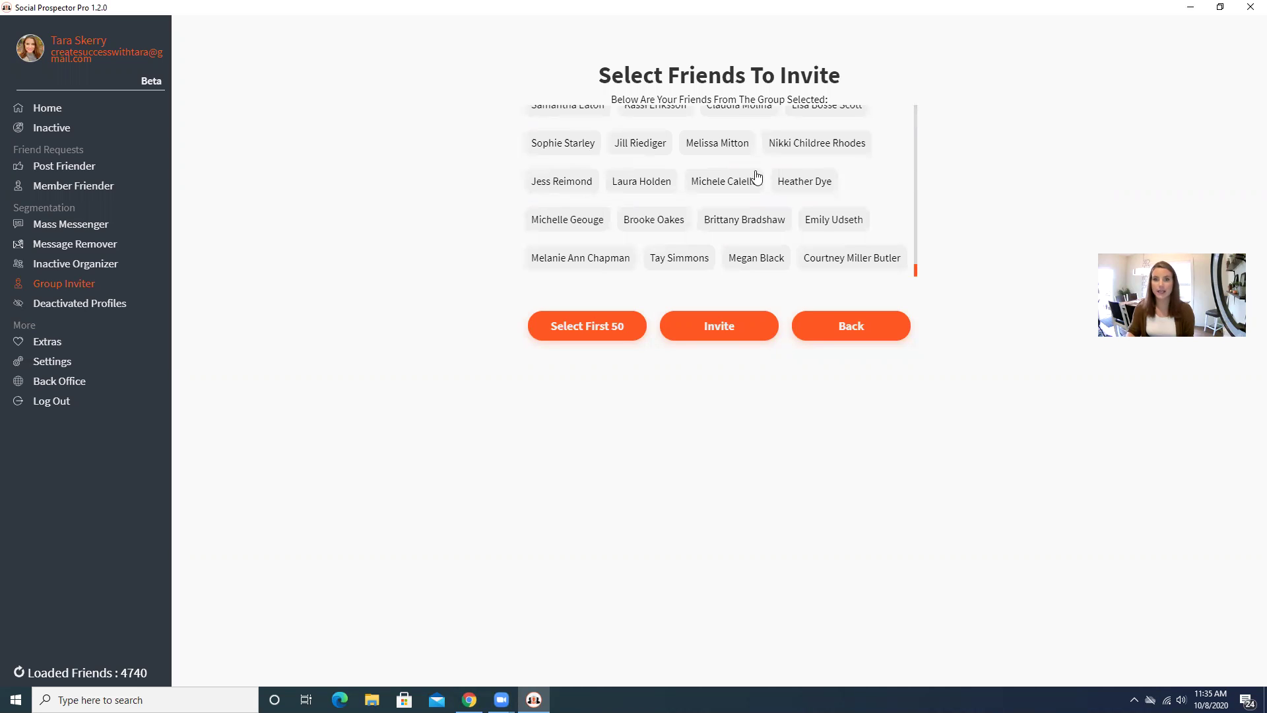
click(582, 257)
drag(678, 259, 694, 258)
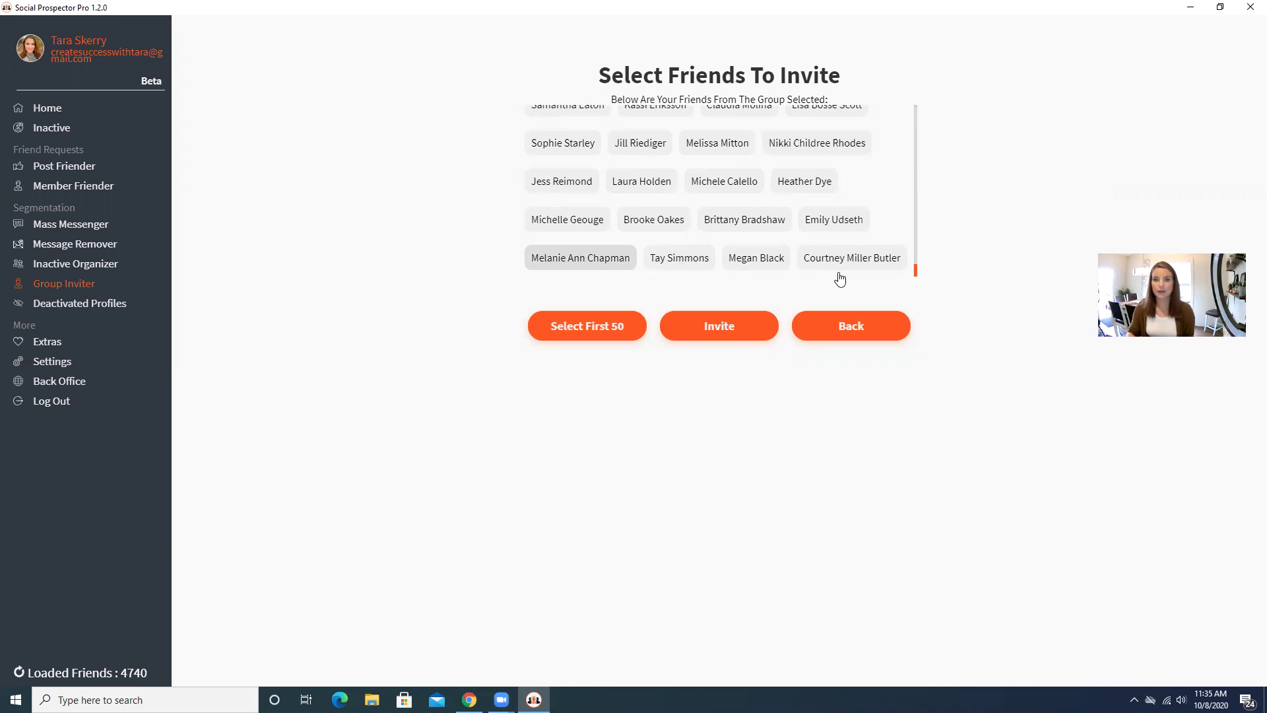
click(820, 226)
click(741, 229)
click(570, 229)
click(561, 184)
click(653, 181)
click(724, 182)
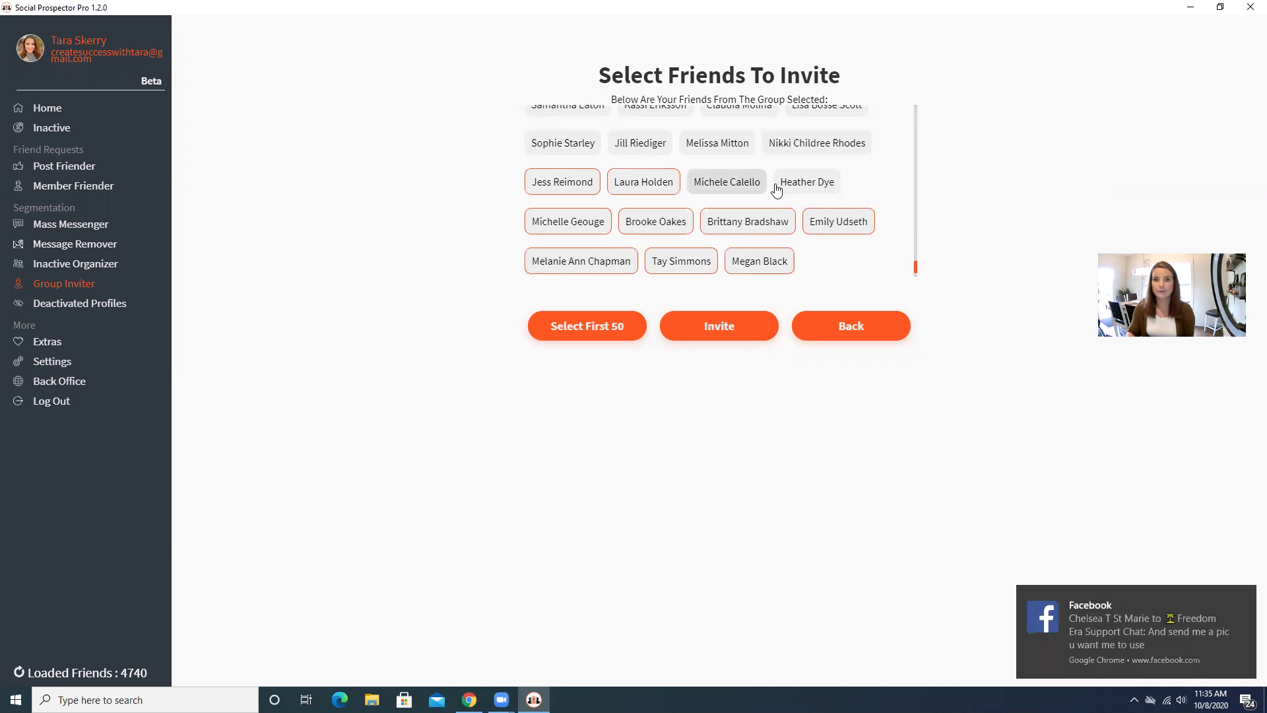
click(817, 180)
click(810, 144)
click(740, 146)
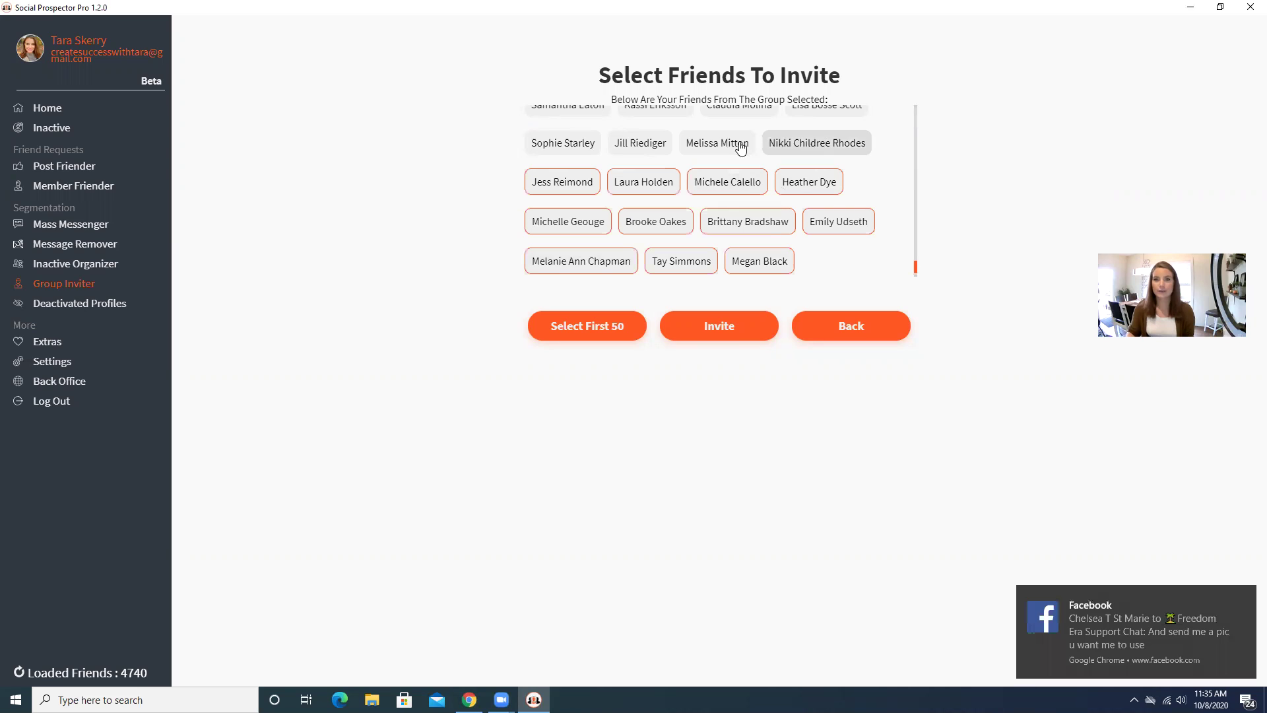
click(598, 145)
scroll(565, 147, up, 3)
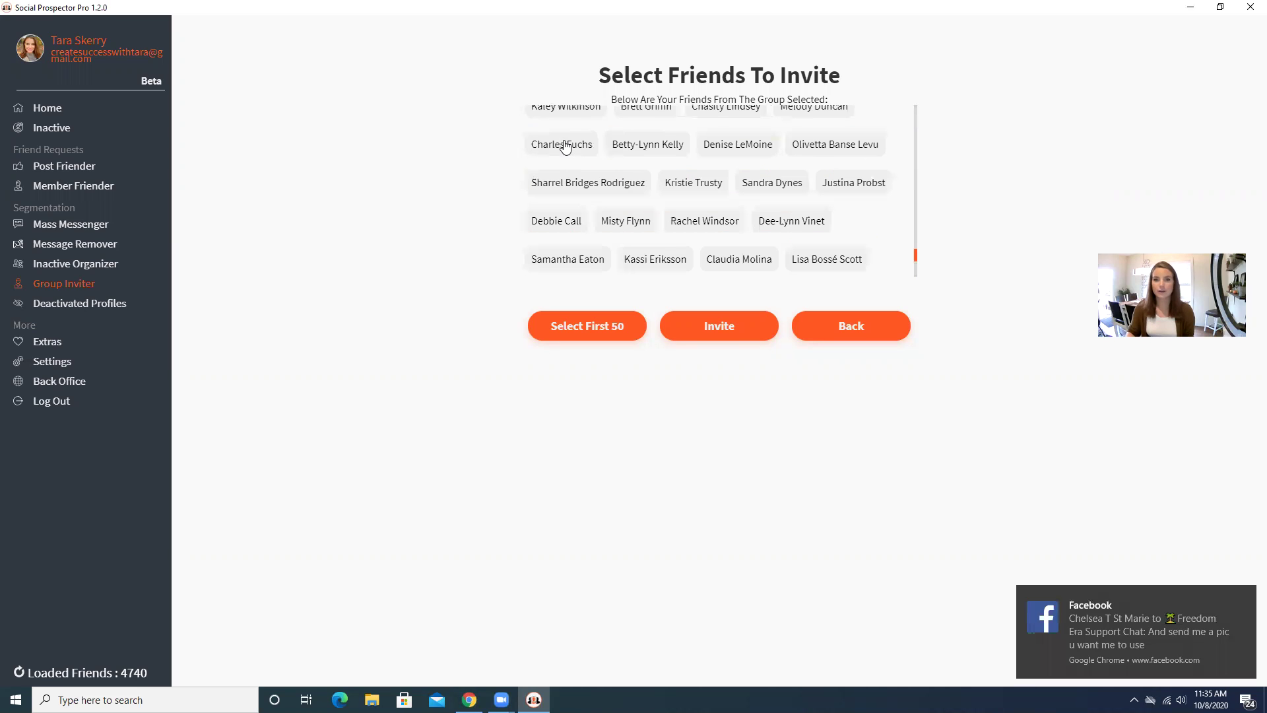
scroll(566, 144, up, 1)
scroll(568, 172, down, 3)
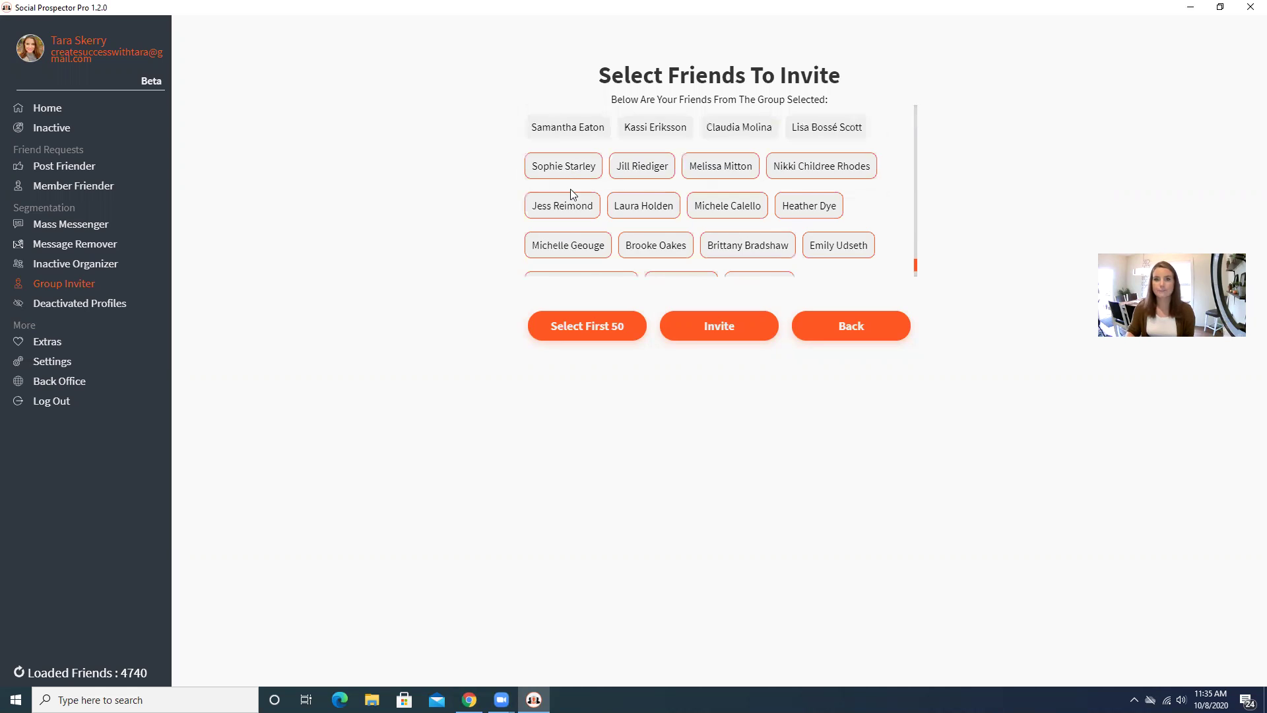
scroll(572, 193, up, 1)
click(568, 195)
click(656, 192)
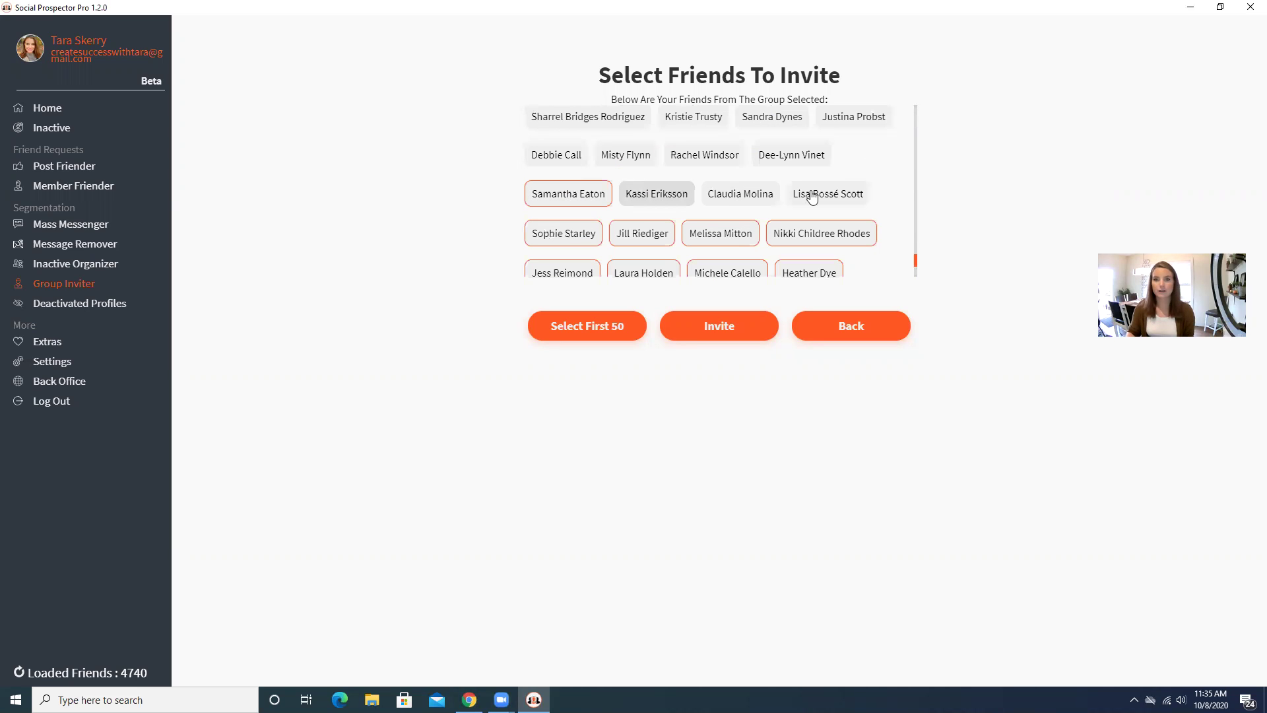
click(812, 196)
click(787, 156)
click(702, 156)
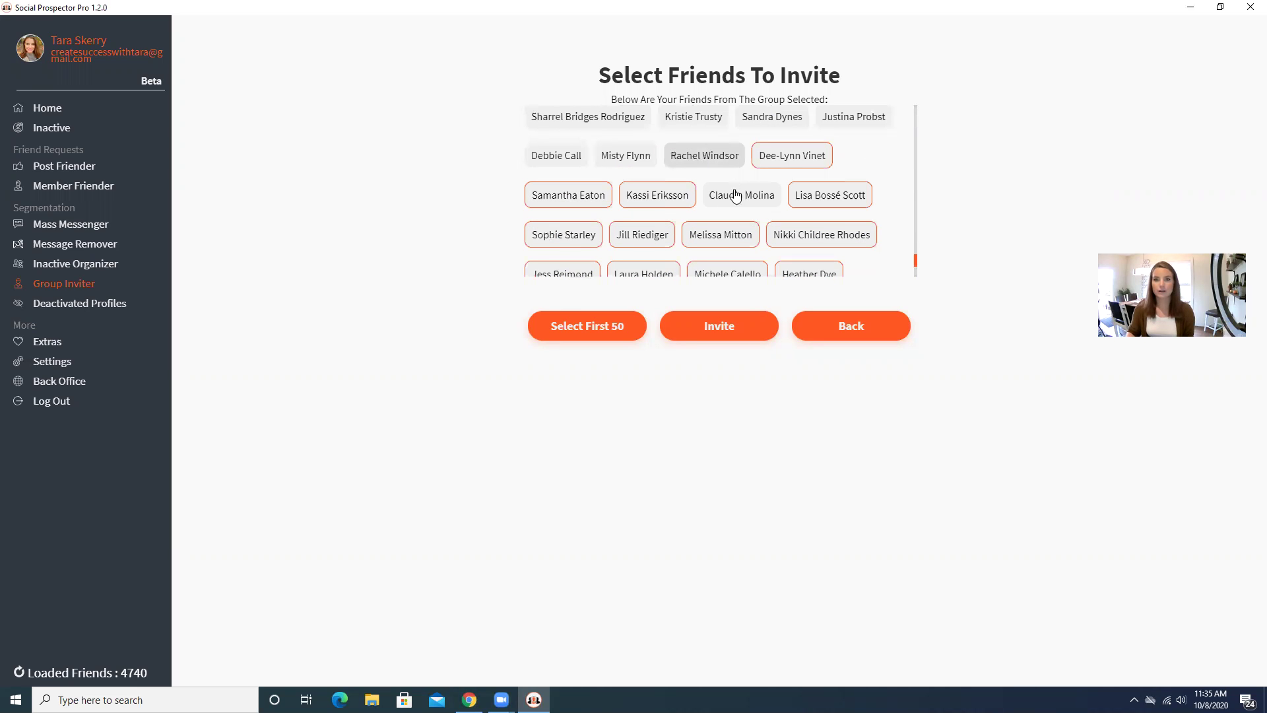
click(735, 196)
click(616, 156)
click(571, 157)
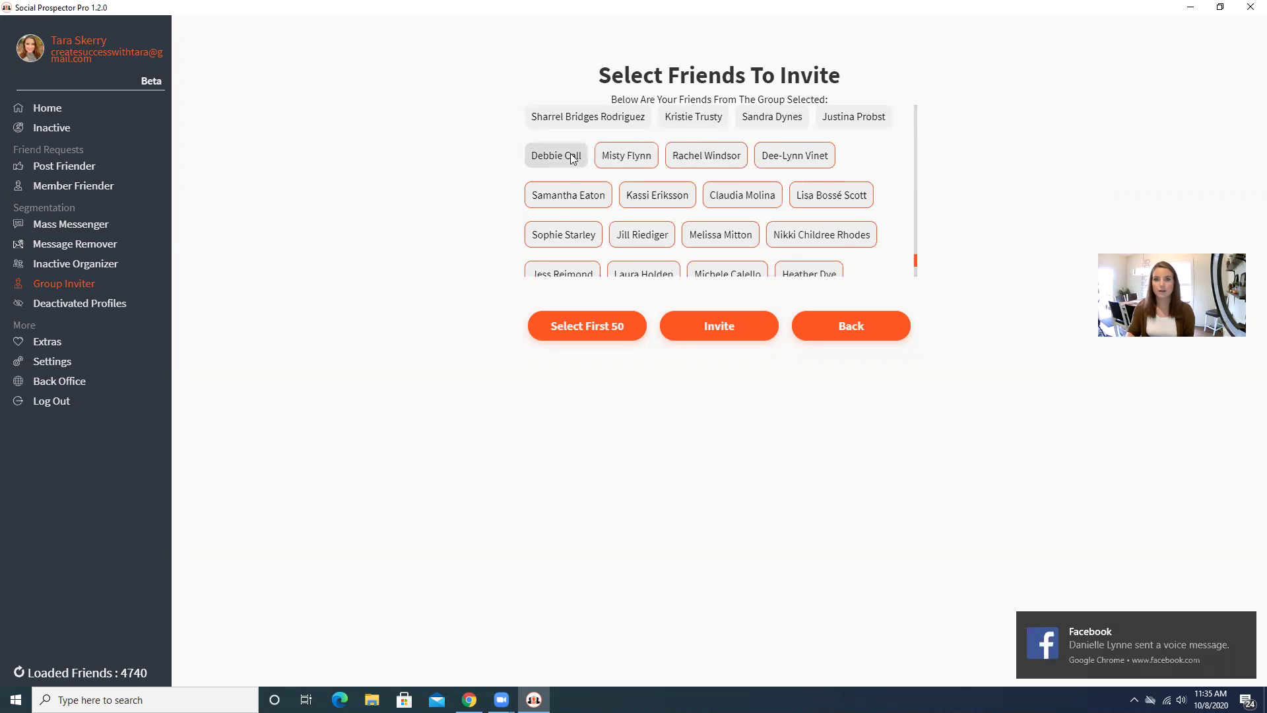
scroll(571, 157, up, 1)
click(579, 182)
click(665, 184)
click(770, 187)
click(836, 188)
click(829, 154)
click(642, 151)
click(549, 154)
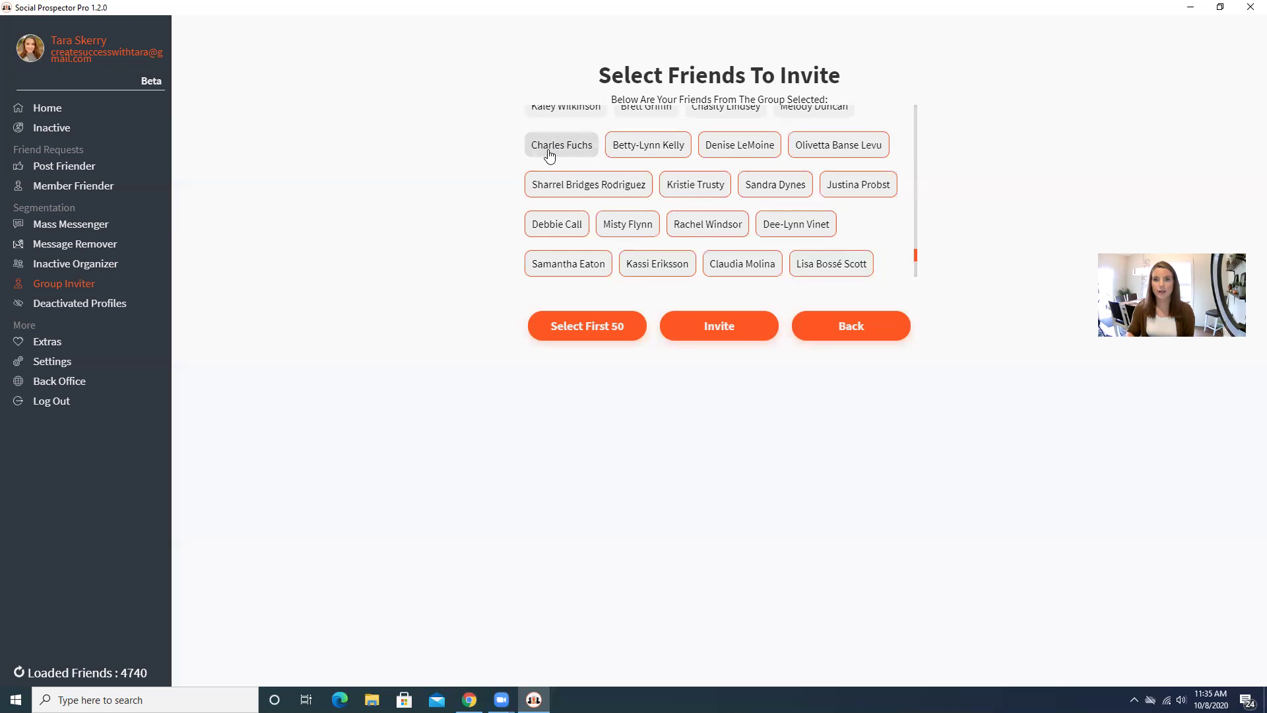
scroll(549, 154, up, 1)
click(551, 170)
click(666, 178)
click(795, 173)
click(797, 140)
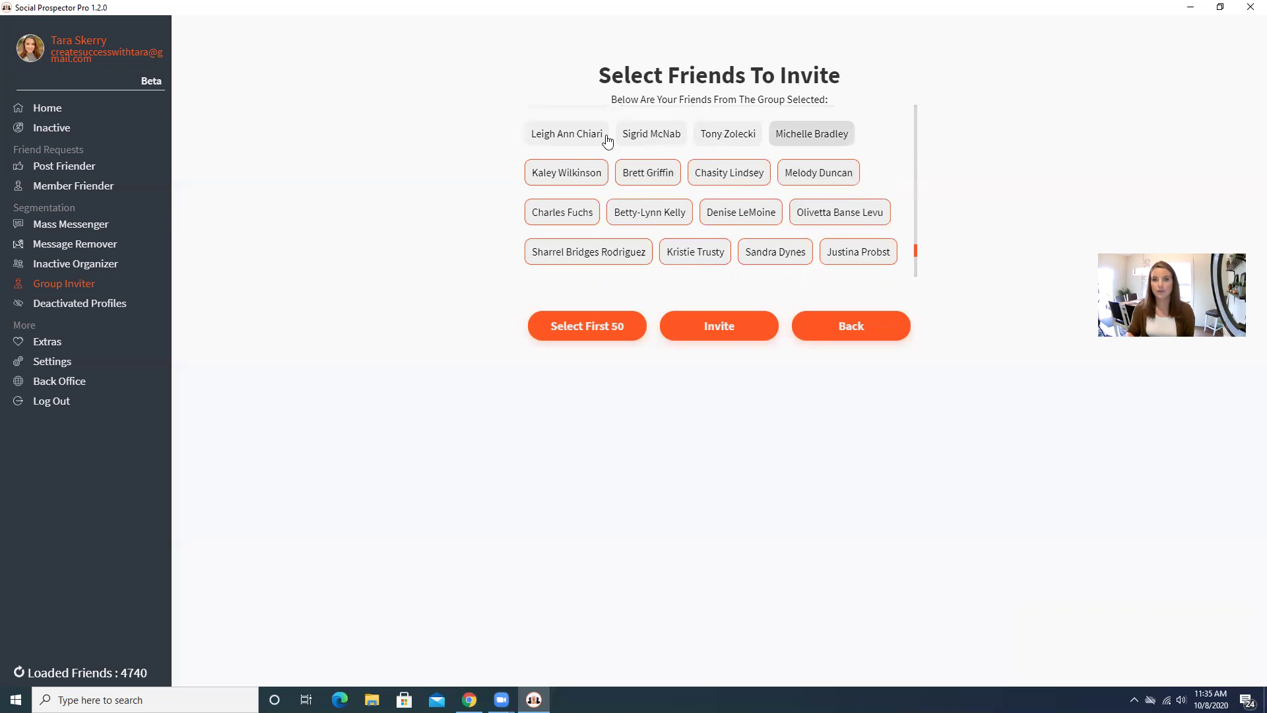
click(584, 137)
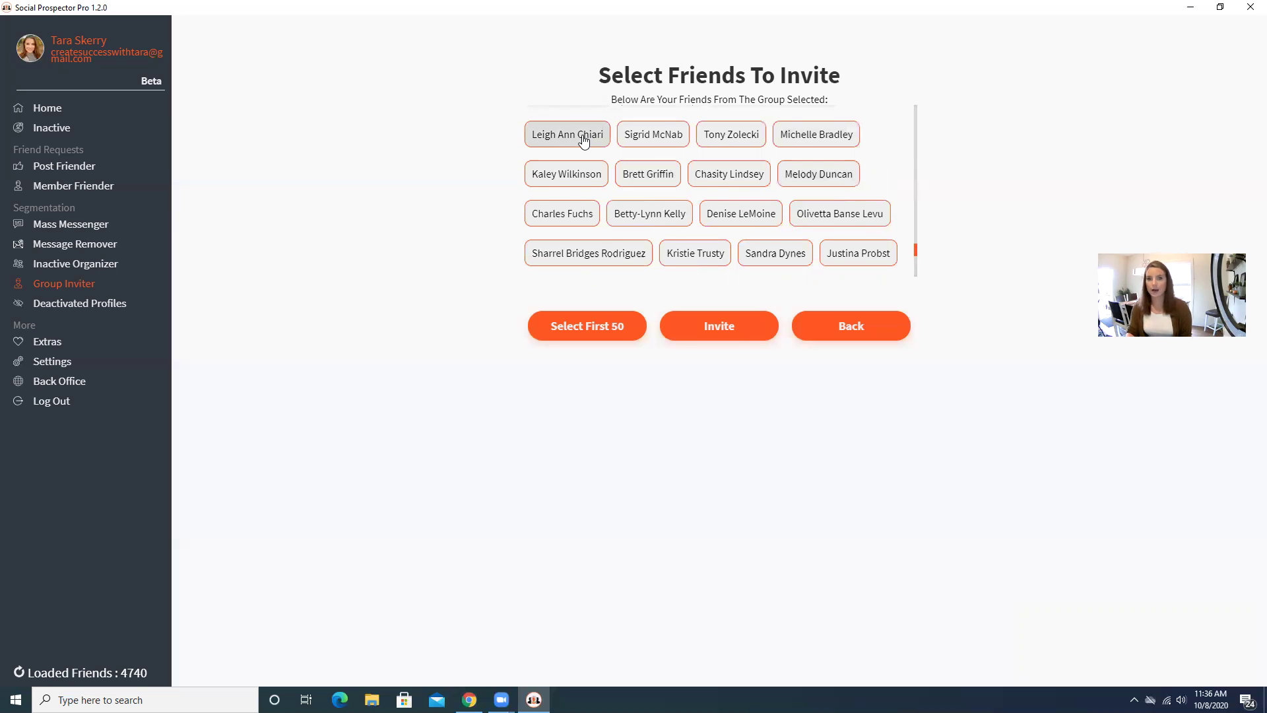
Step: Send the group invitations to the selected friends
click(724, 341)
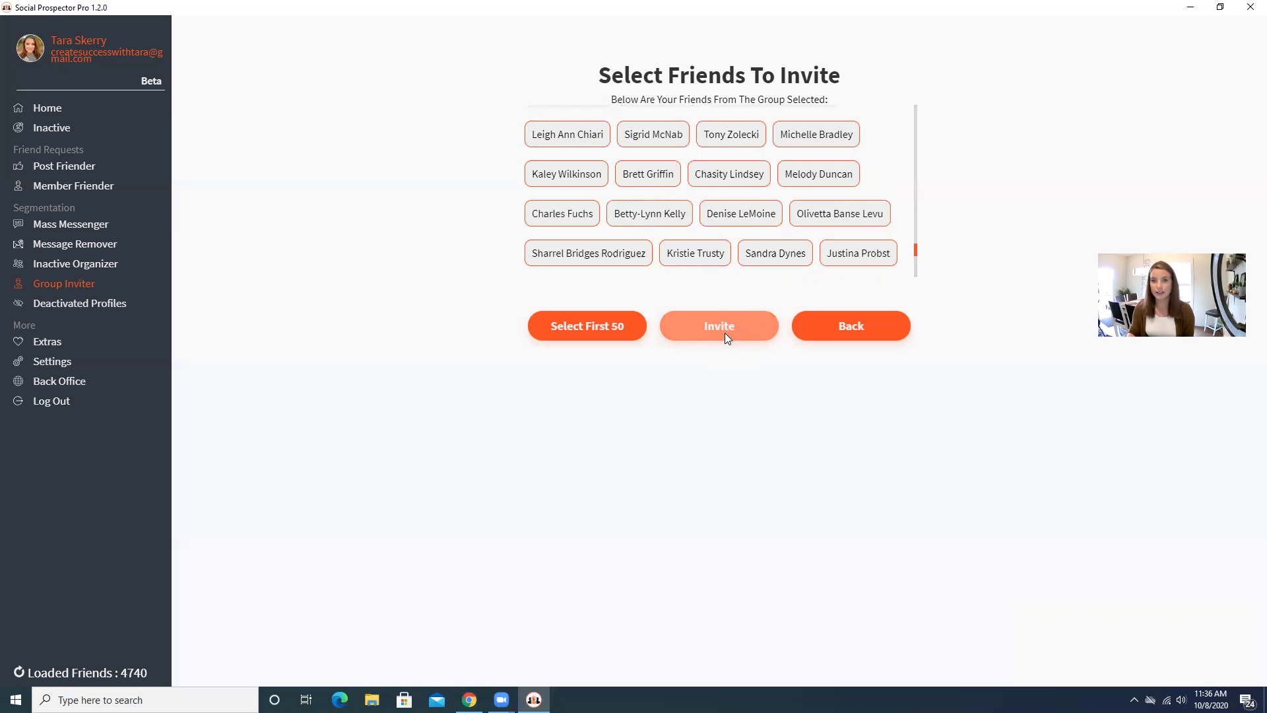
click(725, 332)
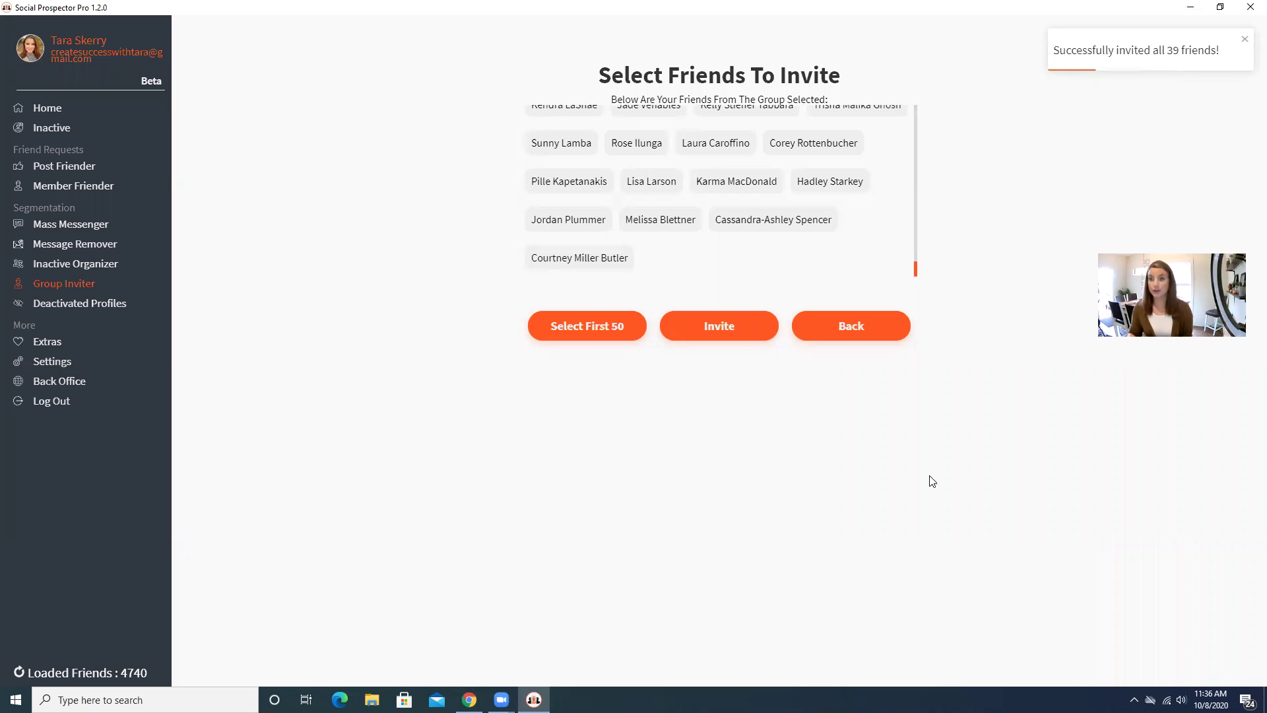
click(864, 332)
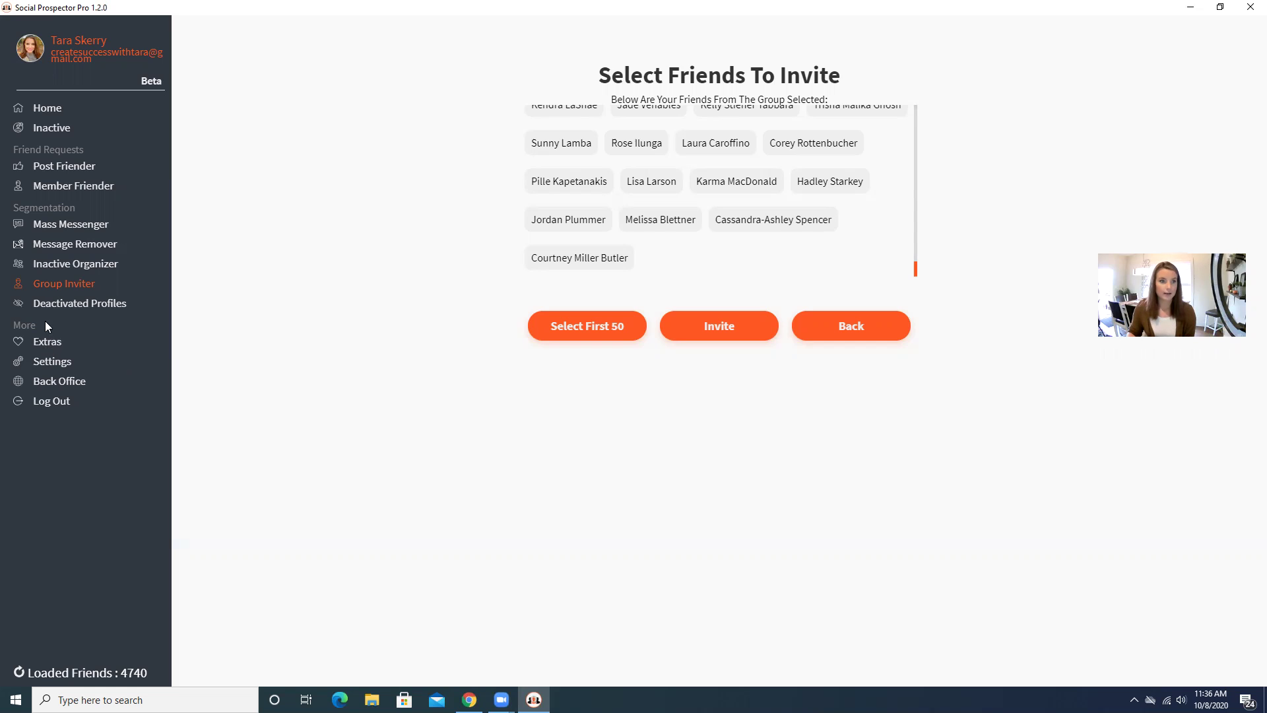
Step: Go to Post Friender and open its Facebook window, dismissing the new notification inside it
click(60, 168)
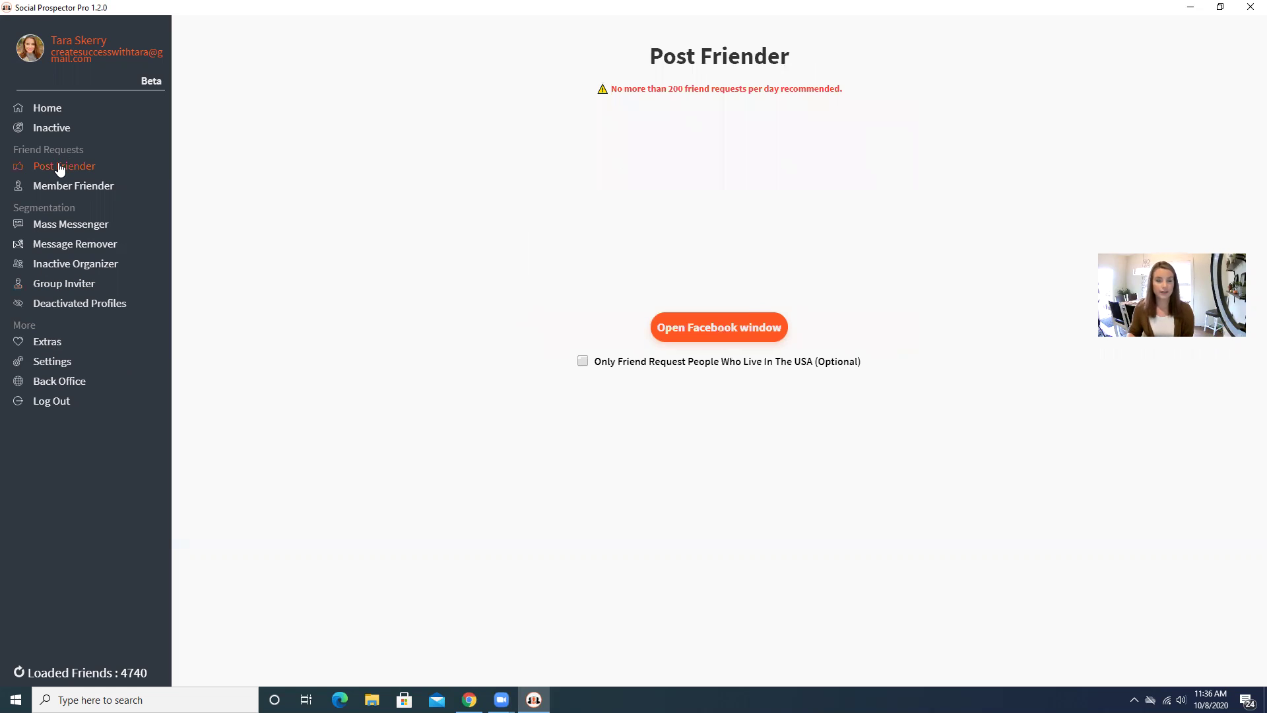
click(713, 337)
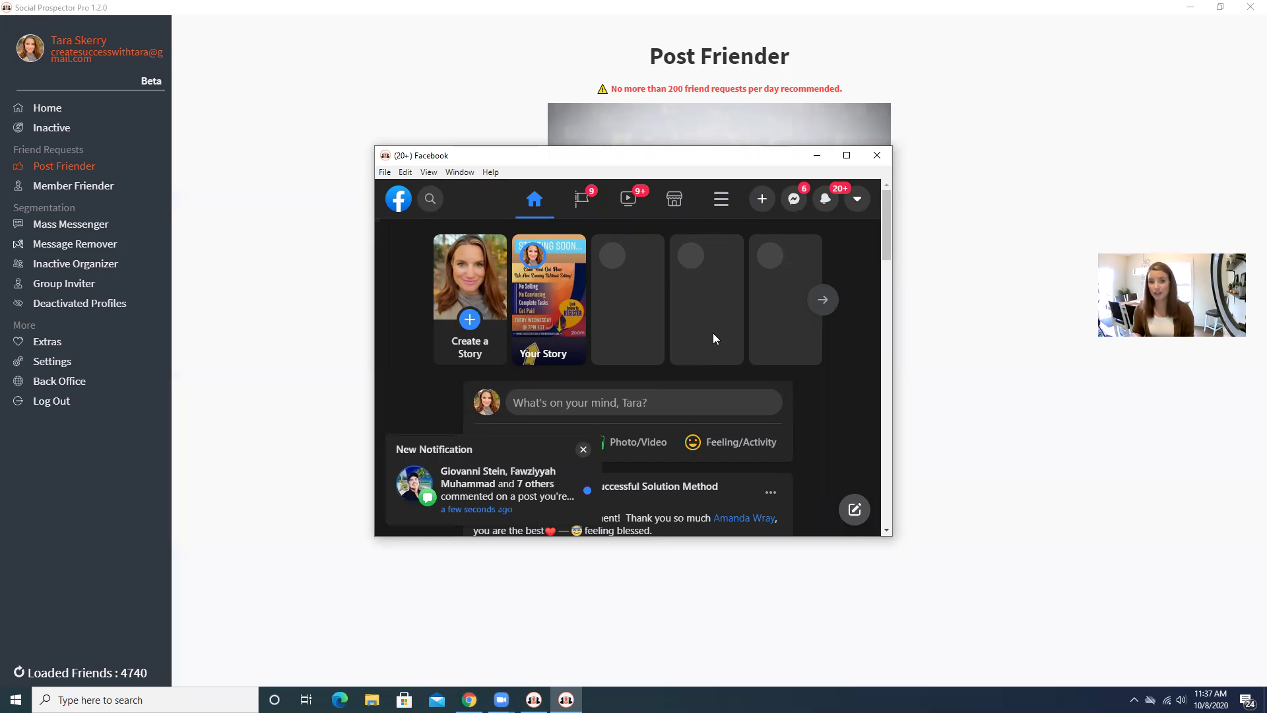
click(582, 451)
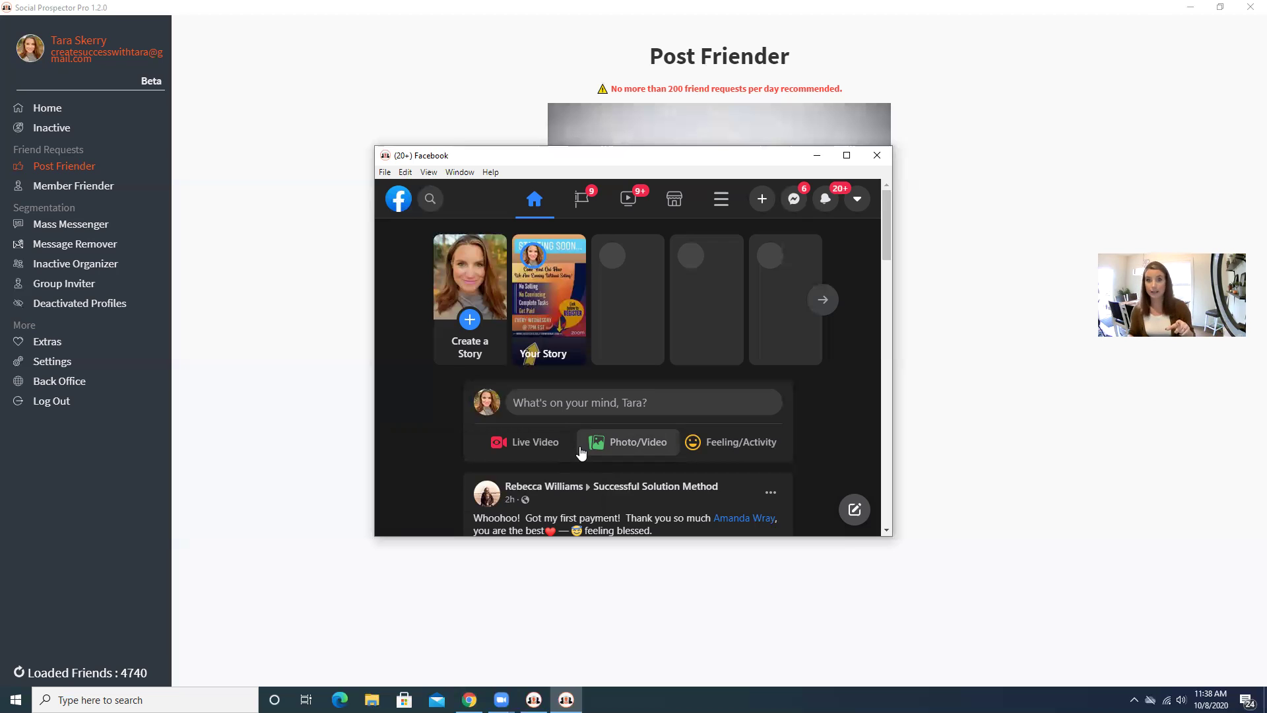
Step: Open the speaker/trainer's profile listed third in the recent Facebook searches and maximize the Facebook window
click(429, 200)
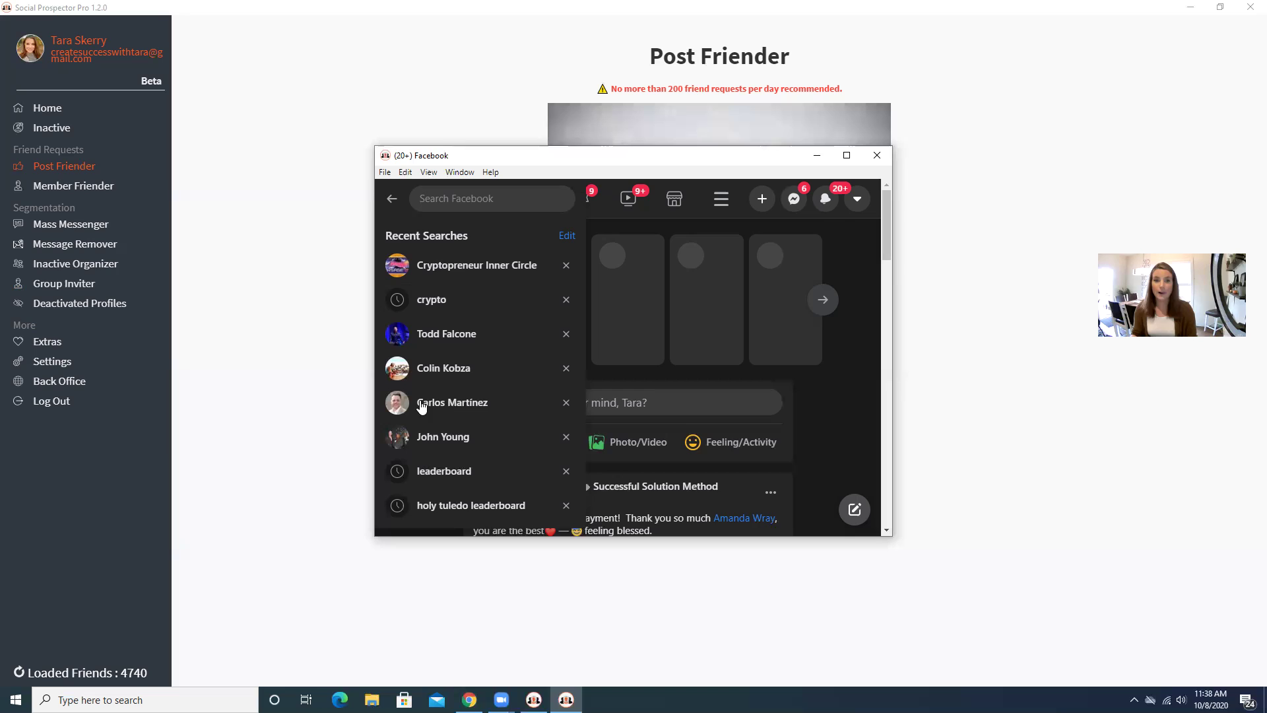
click(446, 340)
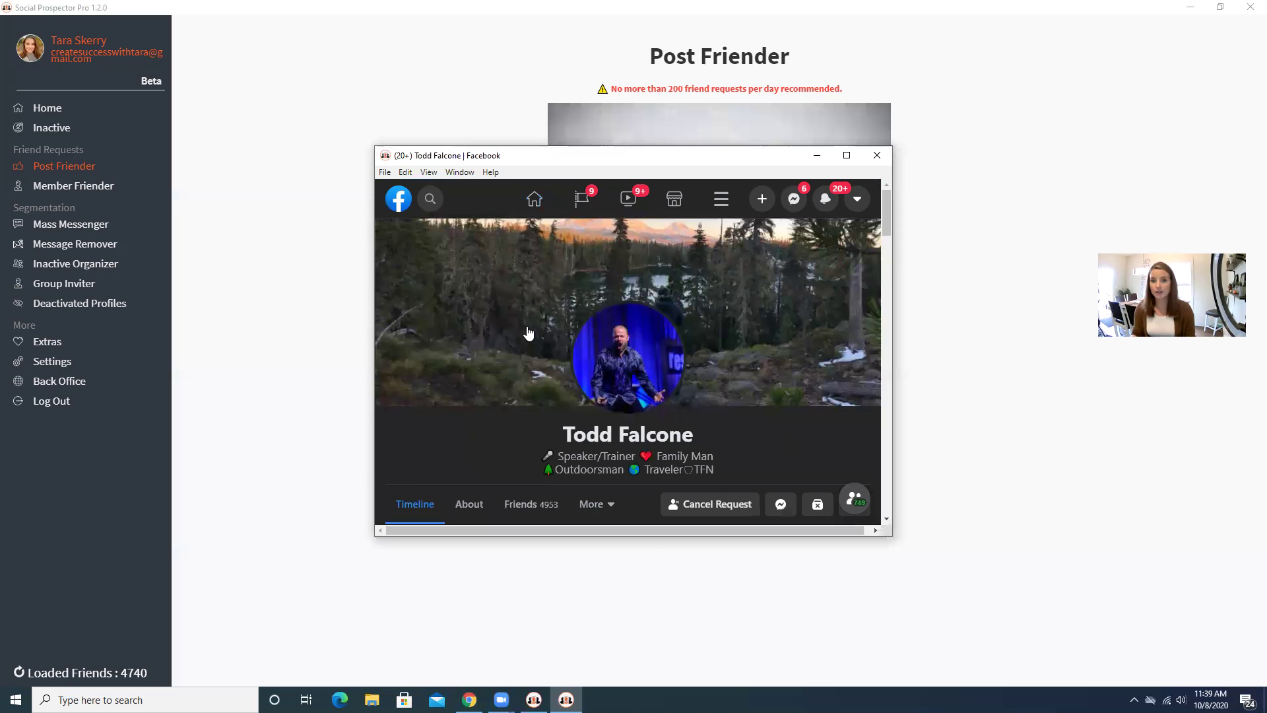
scroll(529, 332, down, 4)
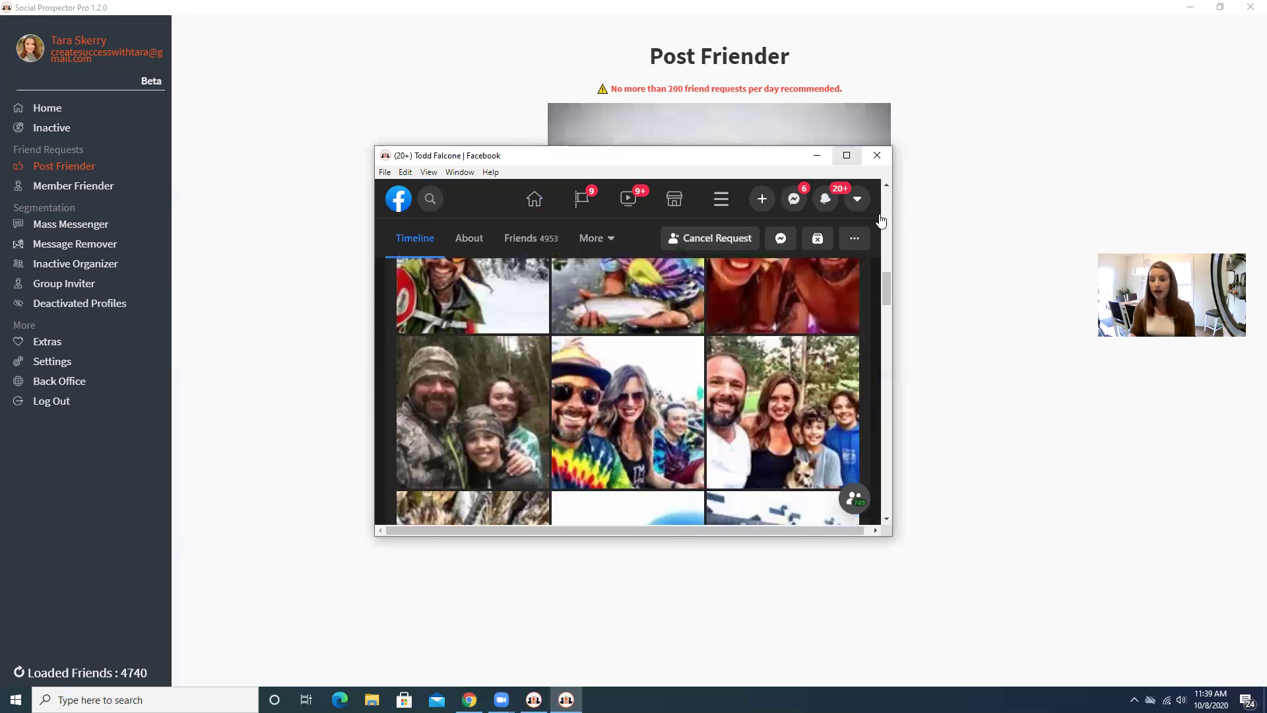
click(846, 156)
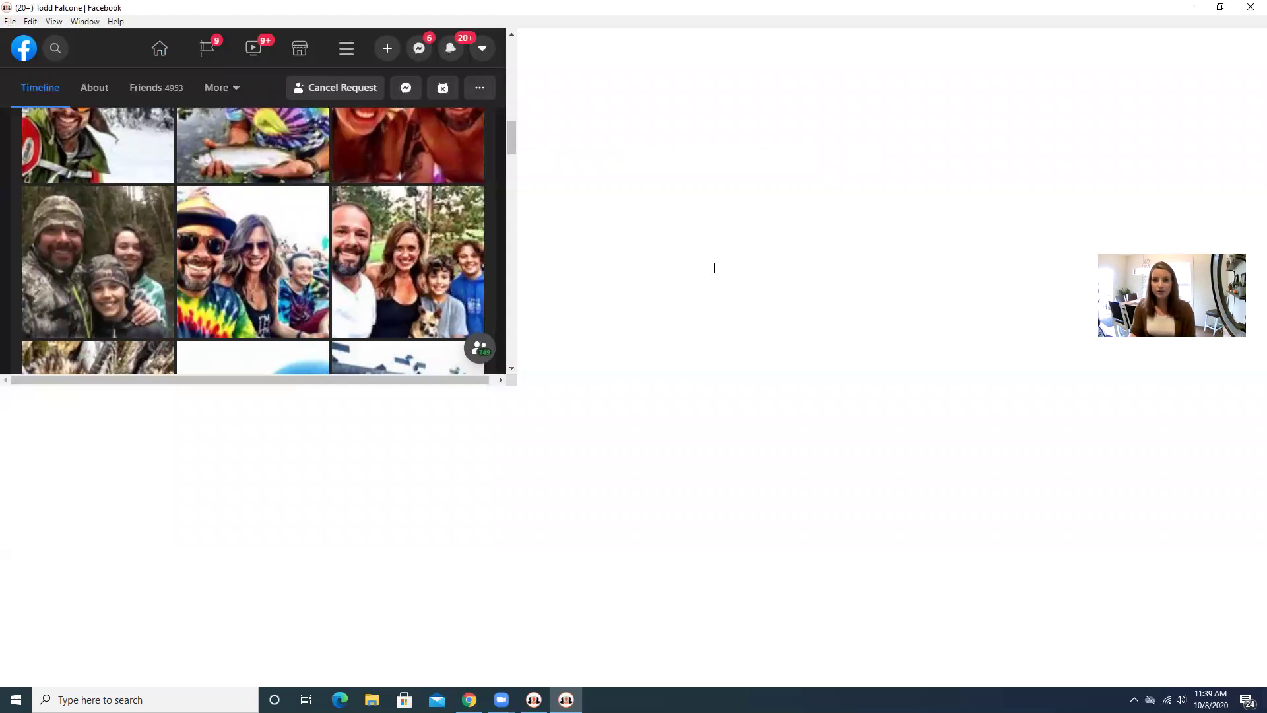
Step: Find the profile's post about wearing a tie on stage and open the list of people who reacted to it
scroll(715, 273, up, 3)
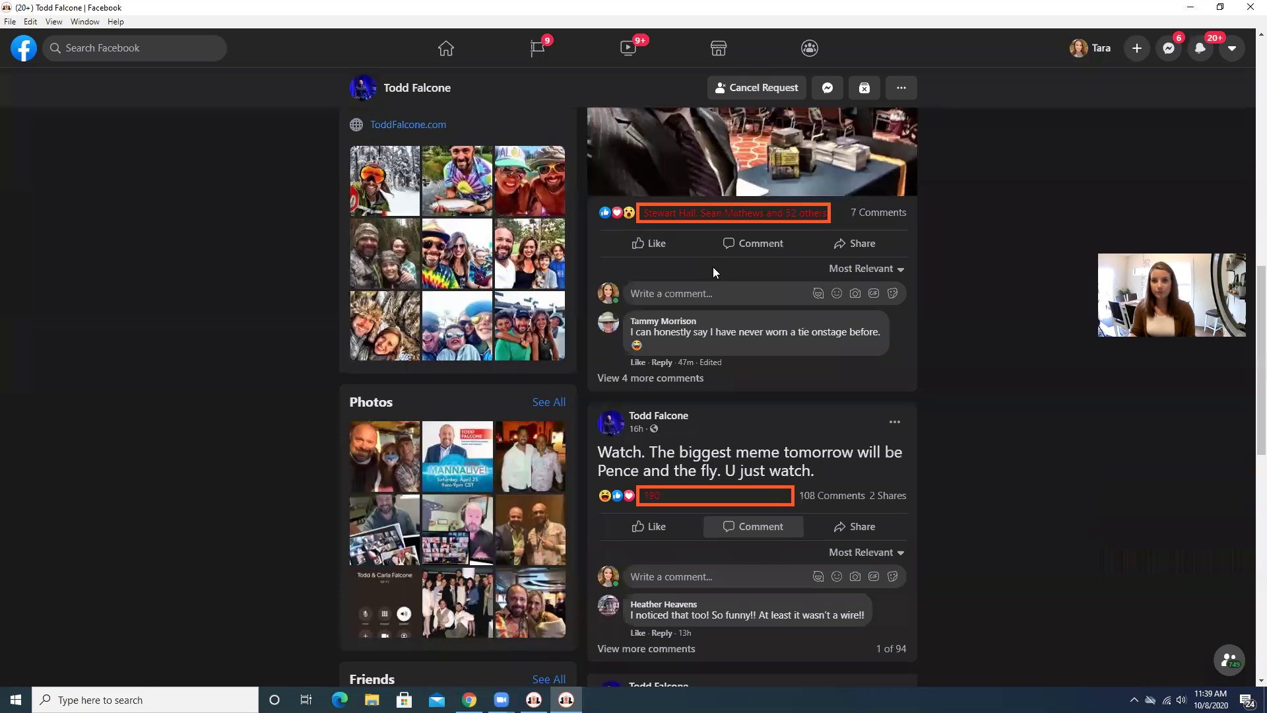
scroll(713, 271, up, 7)
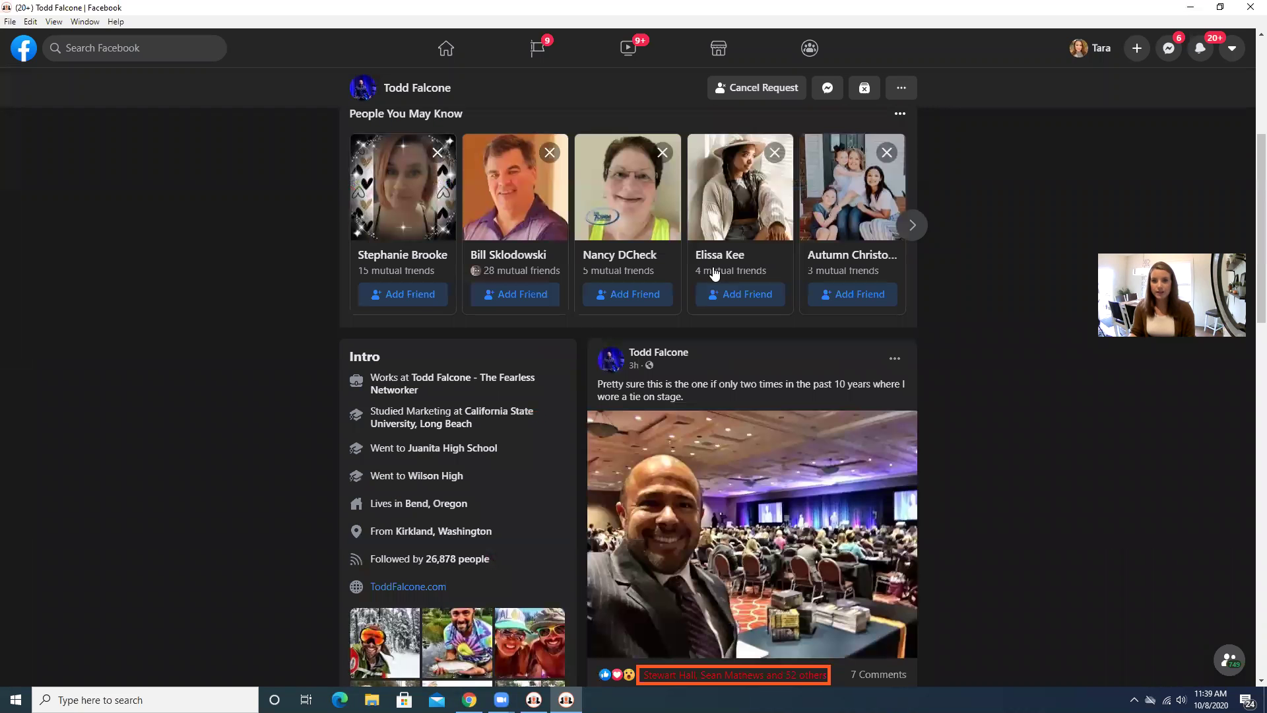
scroll(714, 274, down, 2)
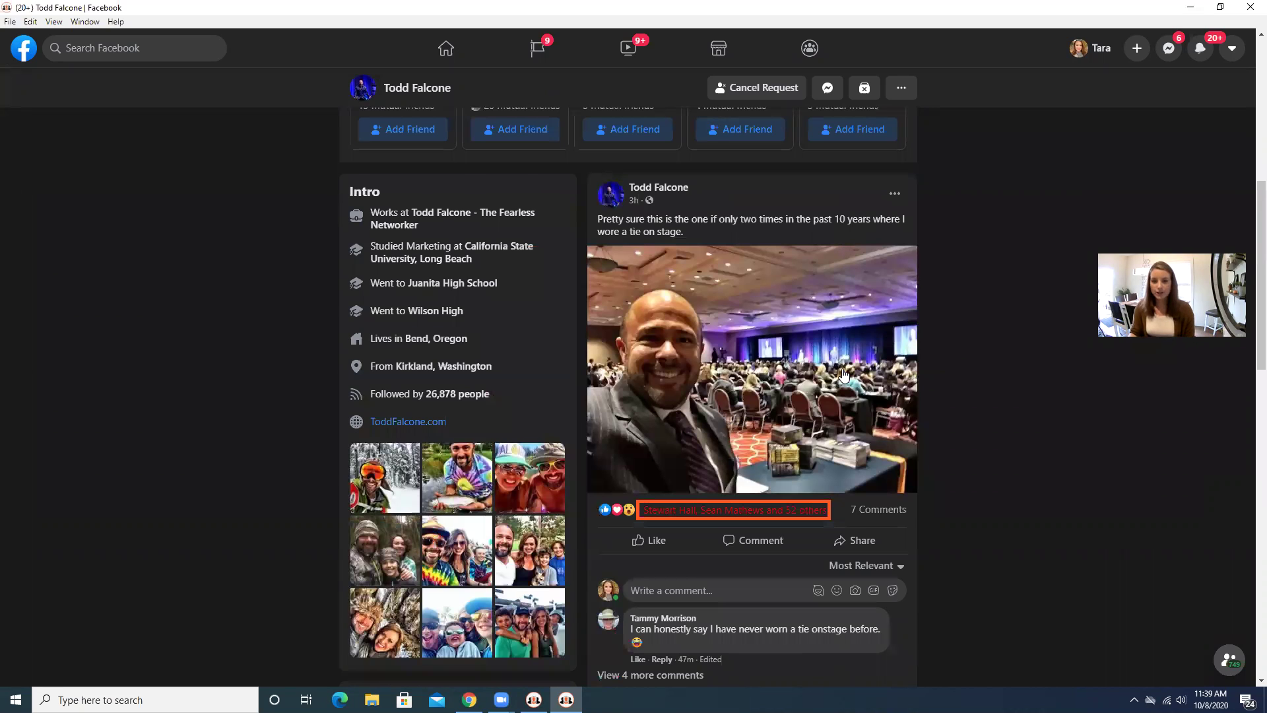
scroll(844, 374, down, 2)
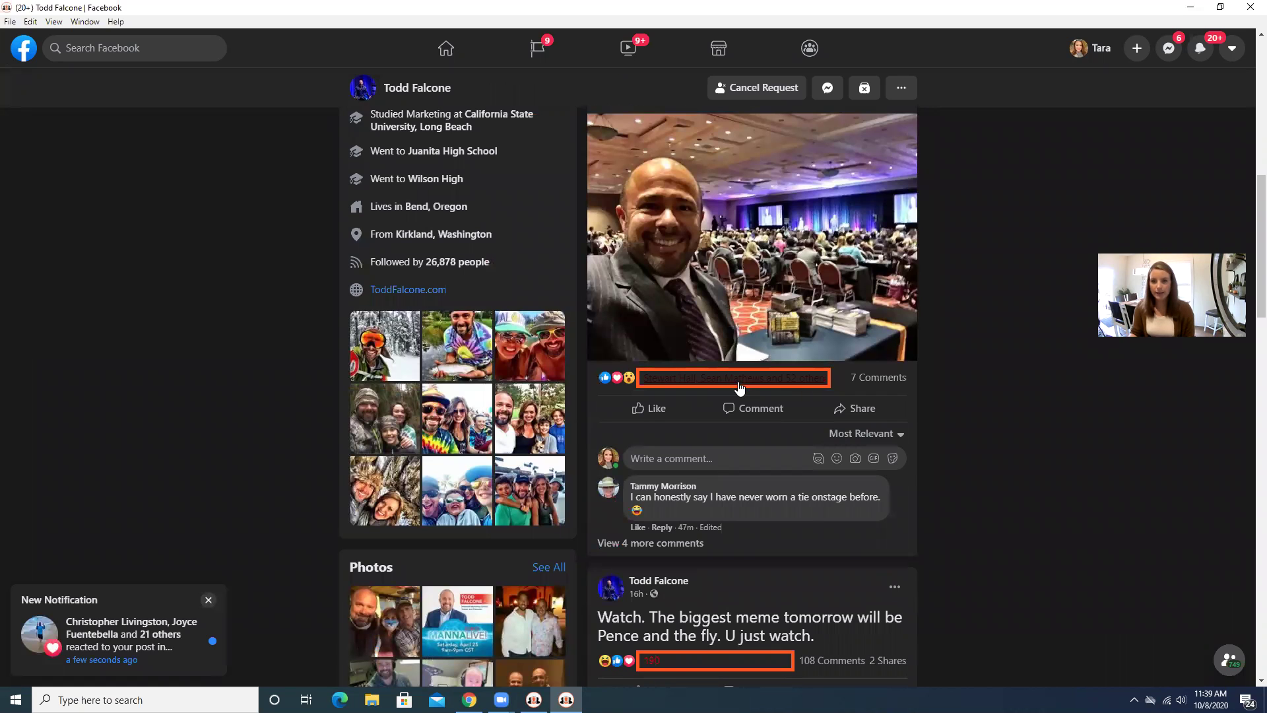
click(618, 379)
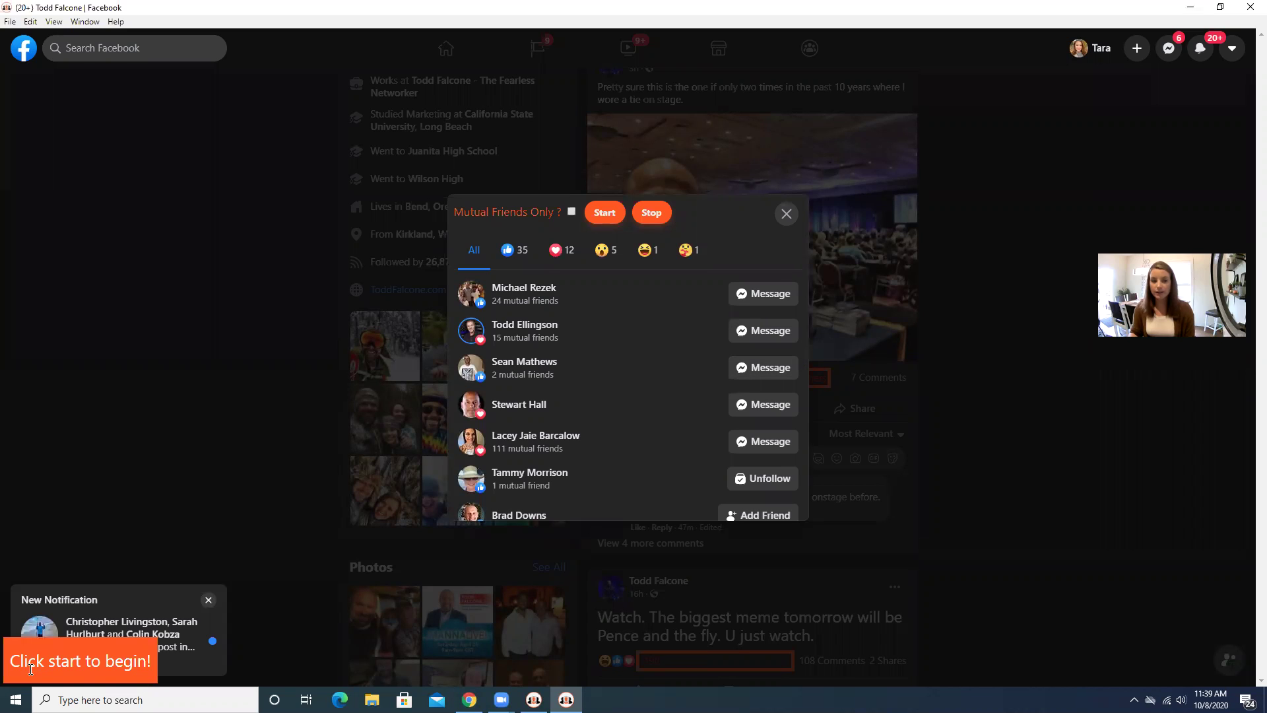
Step: Run automatic friend requests to the people who reacted to the post, acknowledge the "People You May Know" notice, and stop the run
click(609, 218)
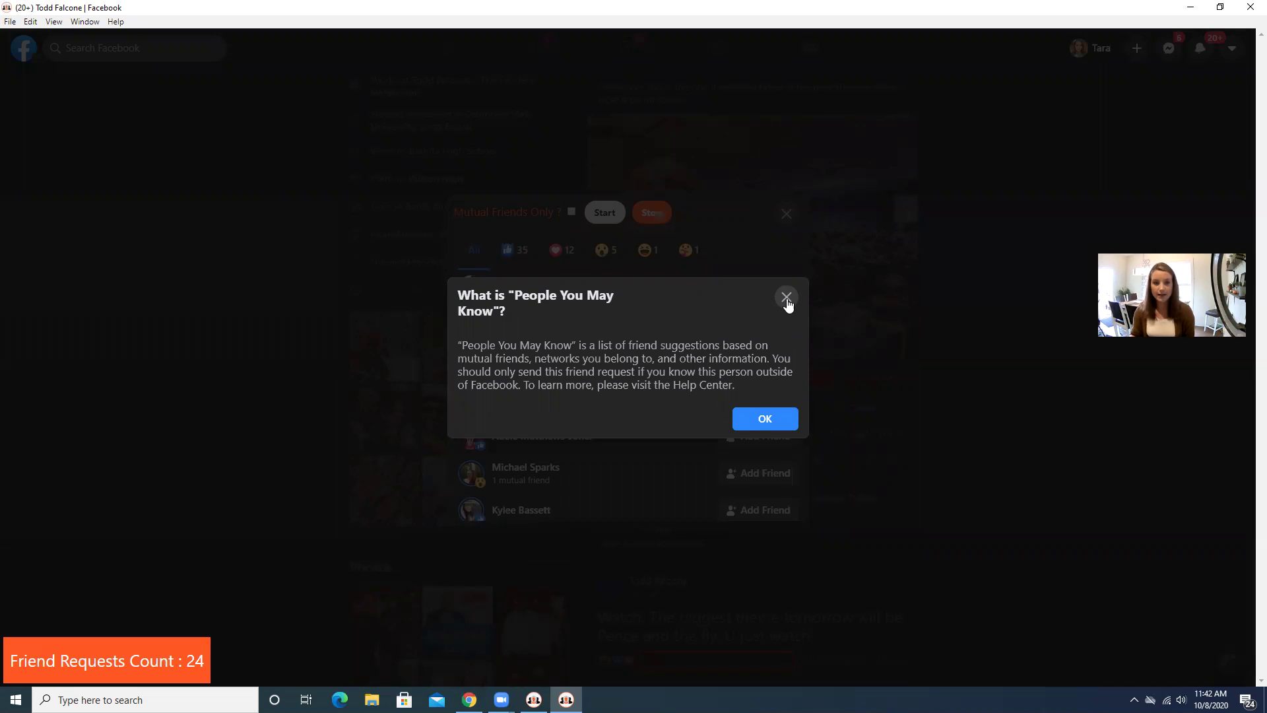
click(791, 420)
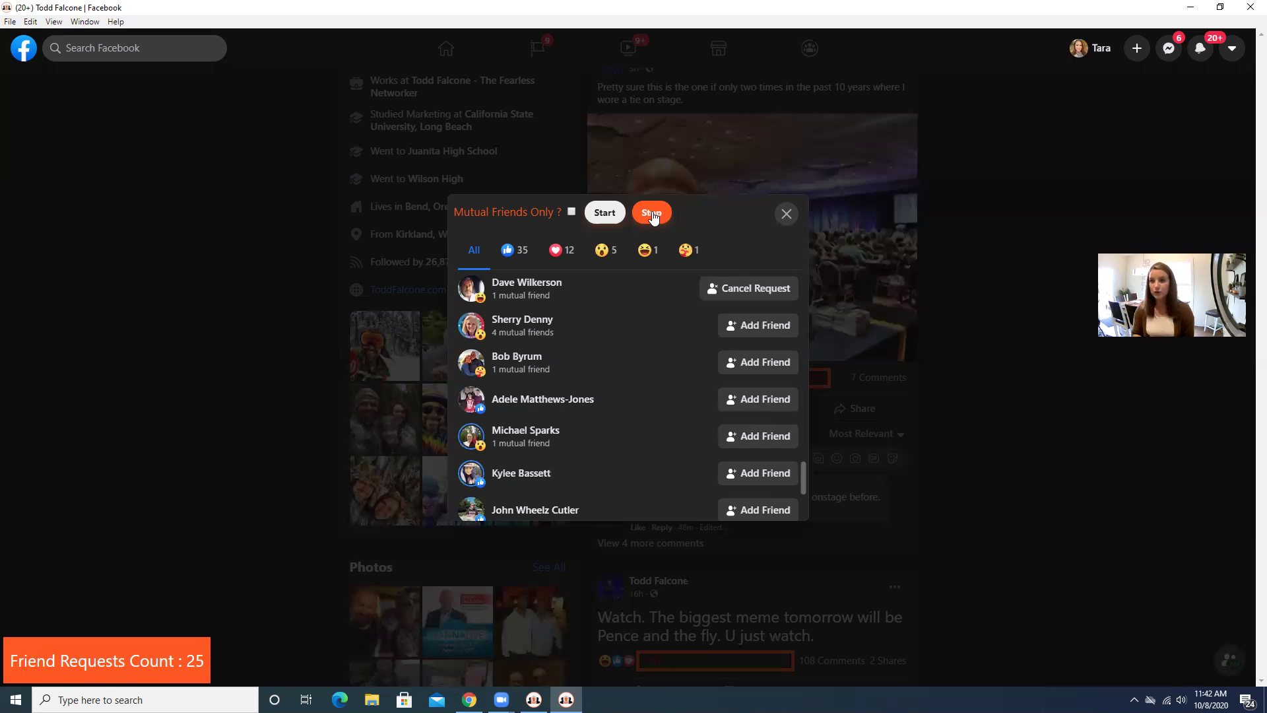
click(652, 214)
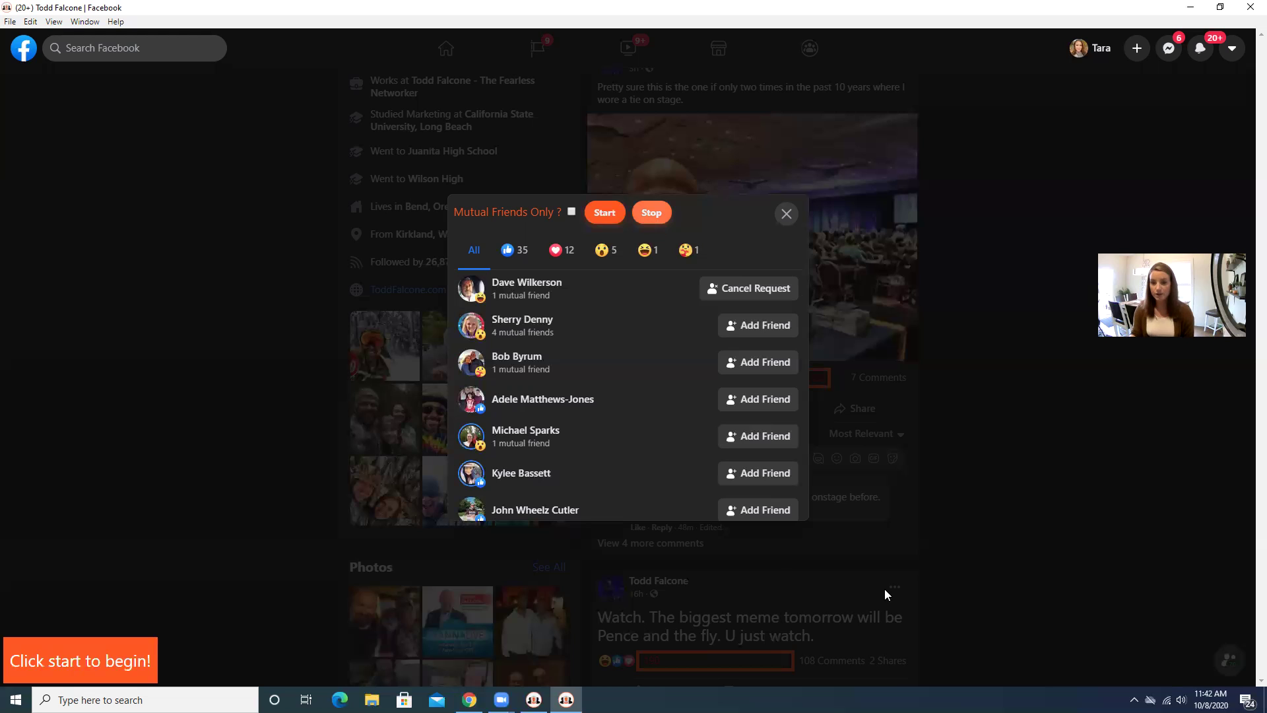
Step: Close the list of people who reacted to the post and return from the Facebook window to Social Prospector Pro
click(784, 218)
click(1191, 7)
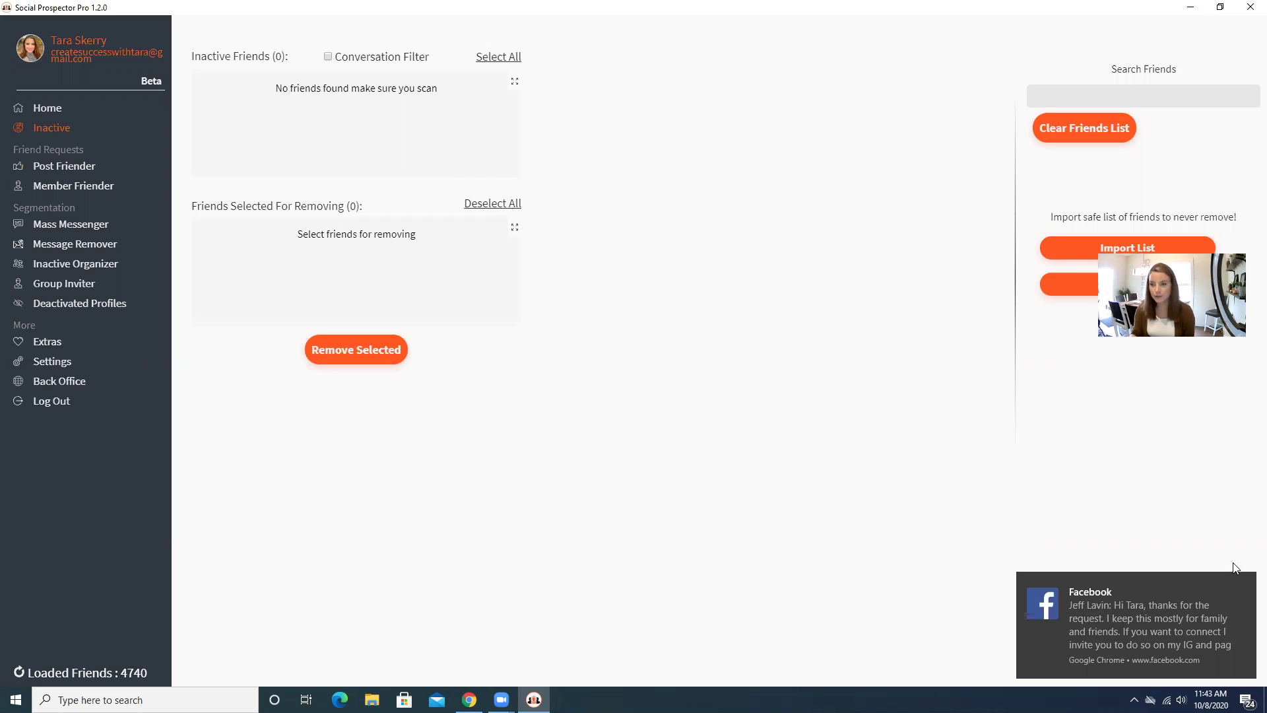
mouse_move(1246, 588)
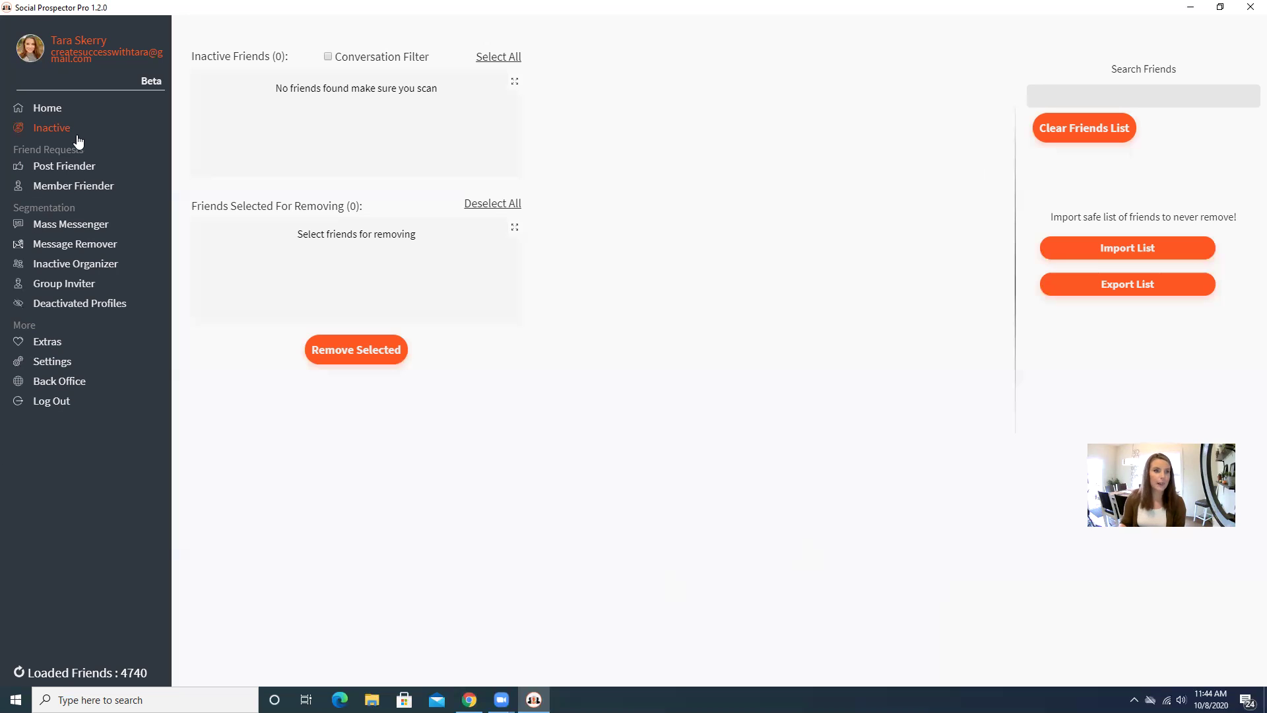
Step: Go to Member Friender and fetch the Facebook groups whose members can be sent friend requests
click(70, 188)
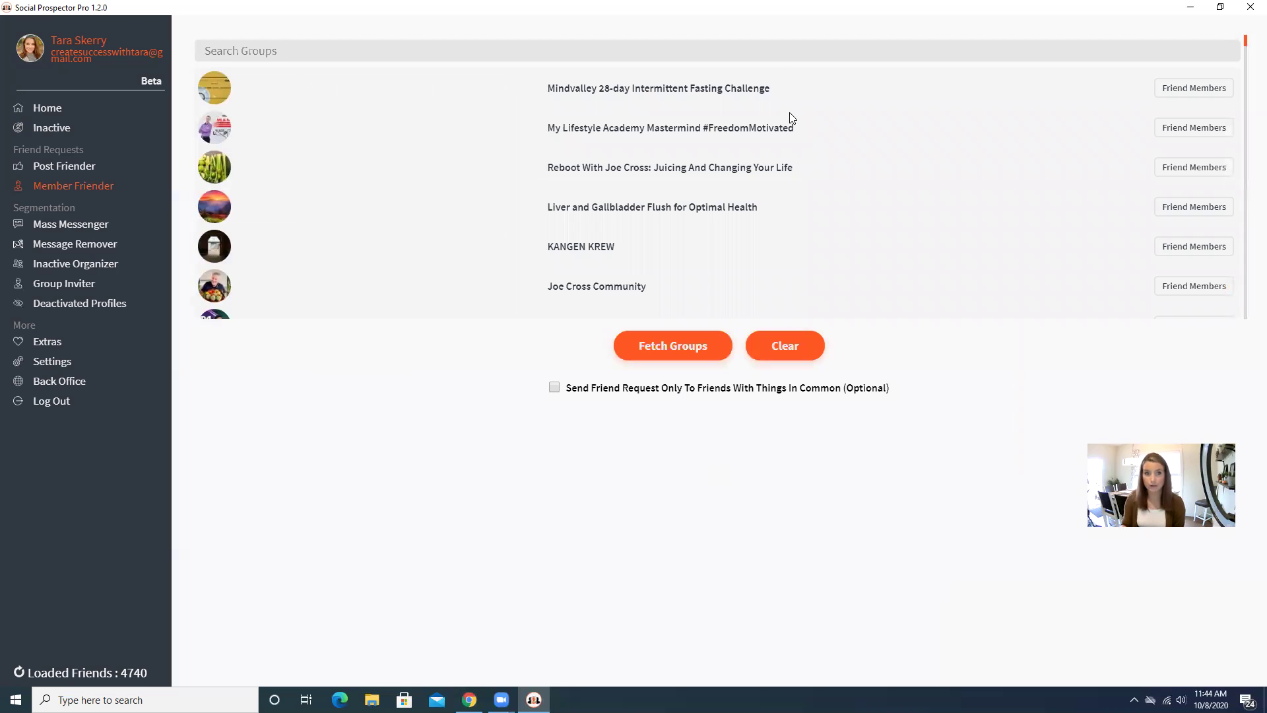
scroll(795, 129, down, 2)
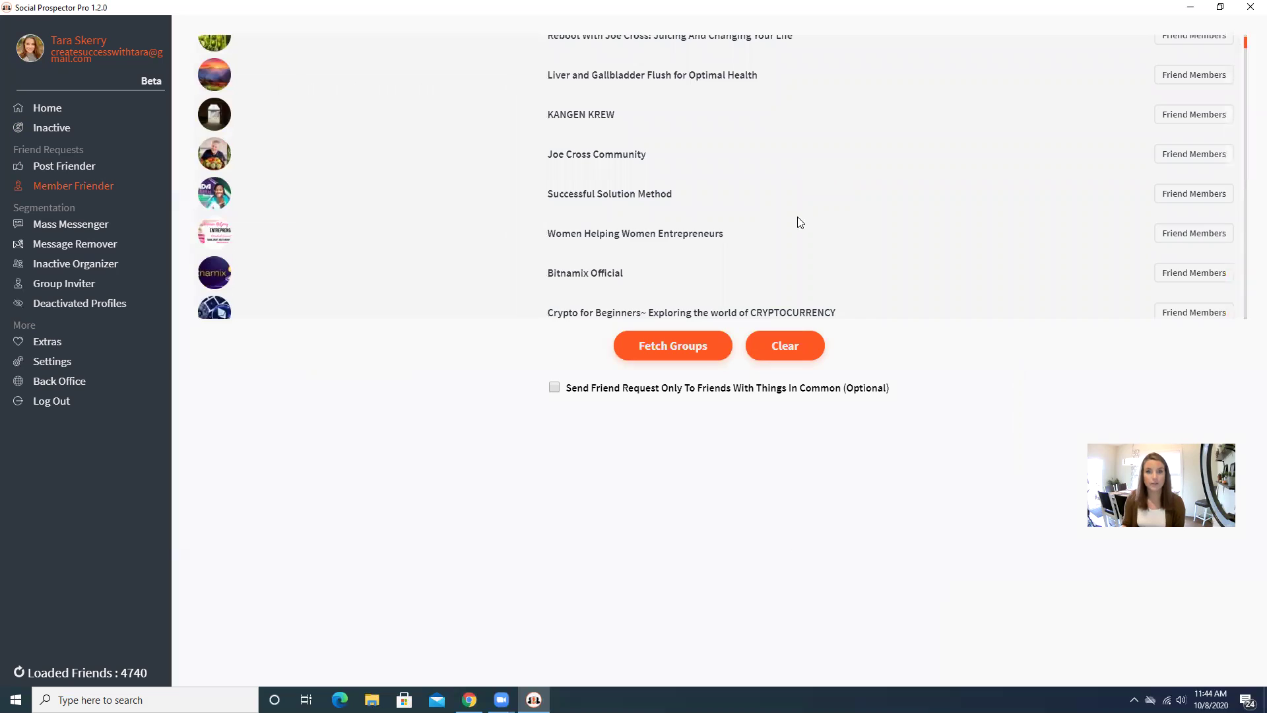
scroll(800, 223, down, 1)
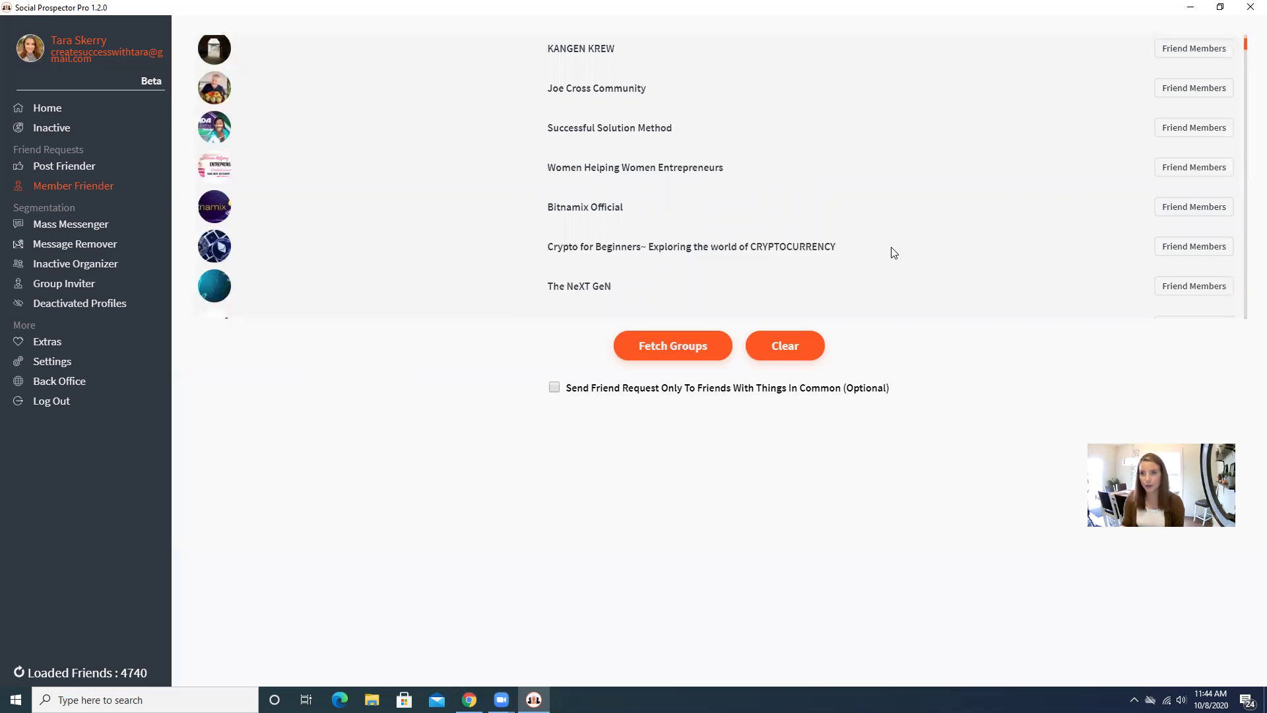
click(646, 355)
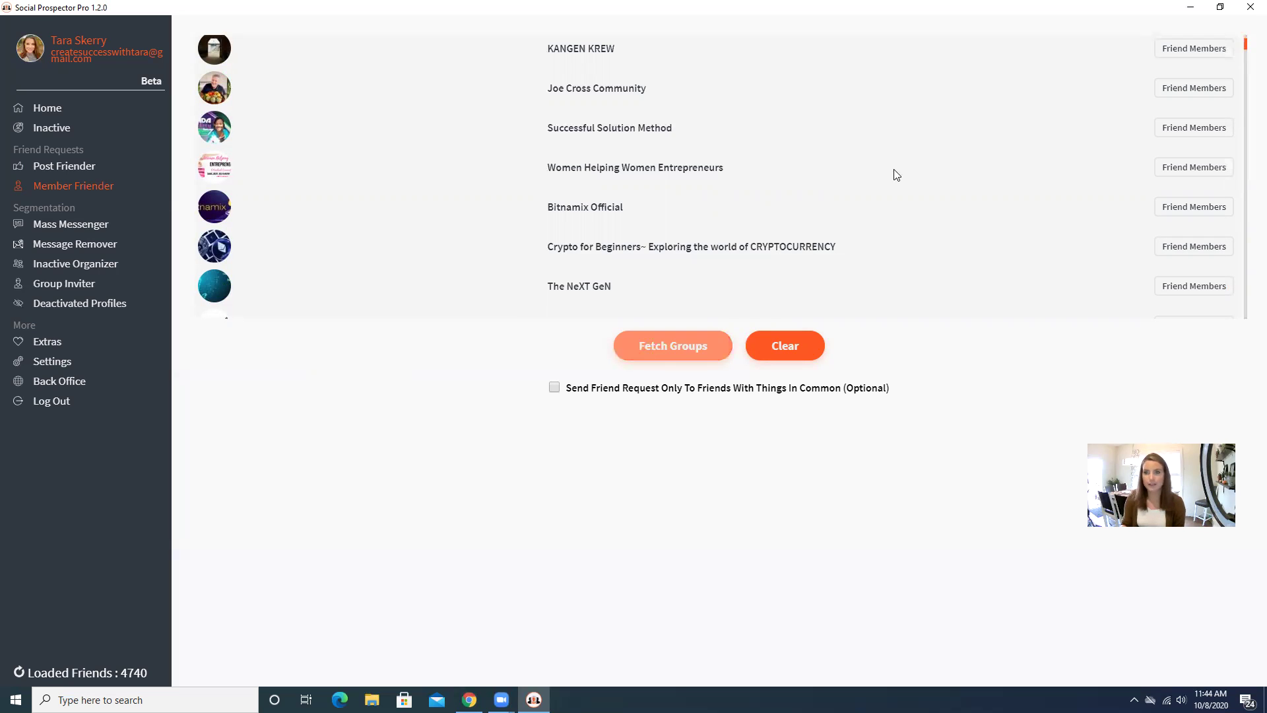
click(1213, 251)
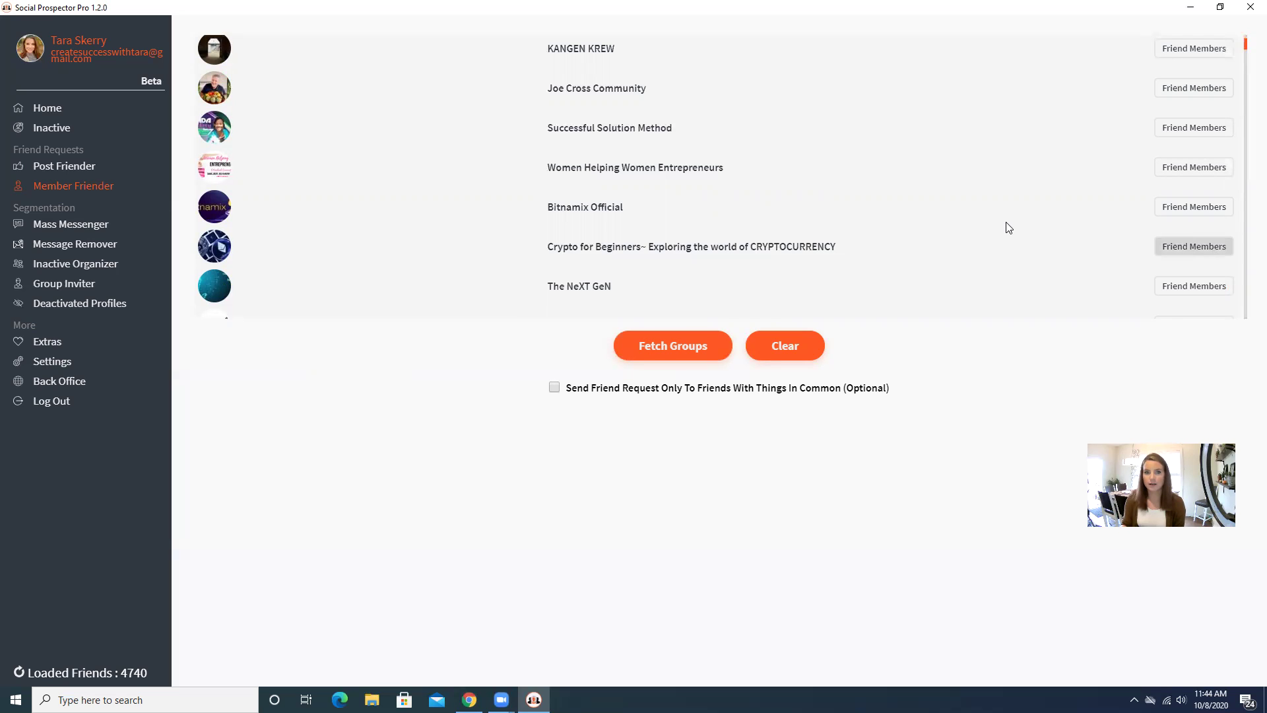
Step: Look through the fetched groups for one whose members should receive friend requests
scroll(1008, 228, down, 2)
scroll(1008, 227, down, 3)
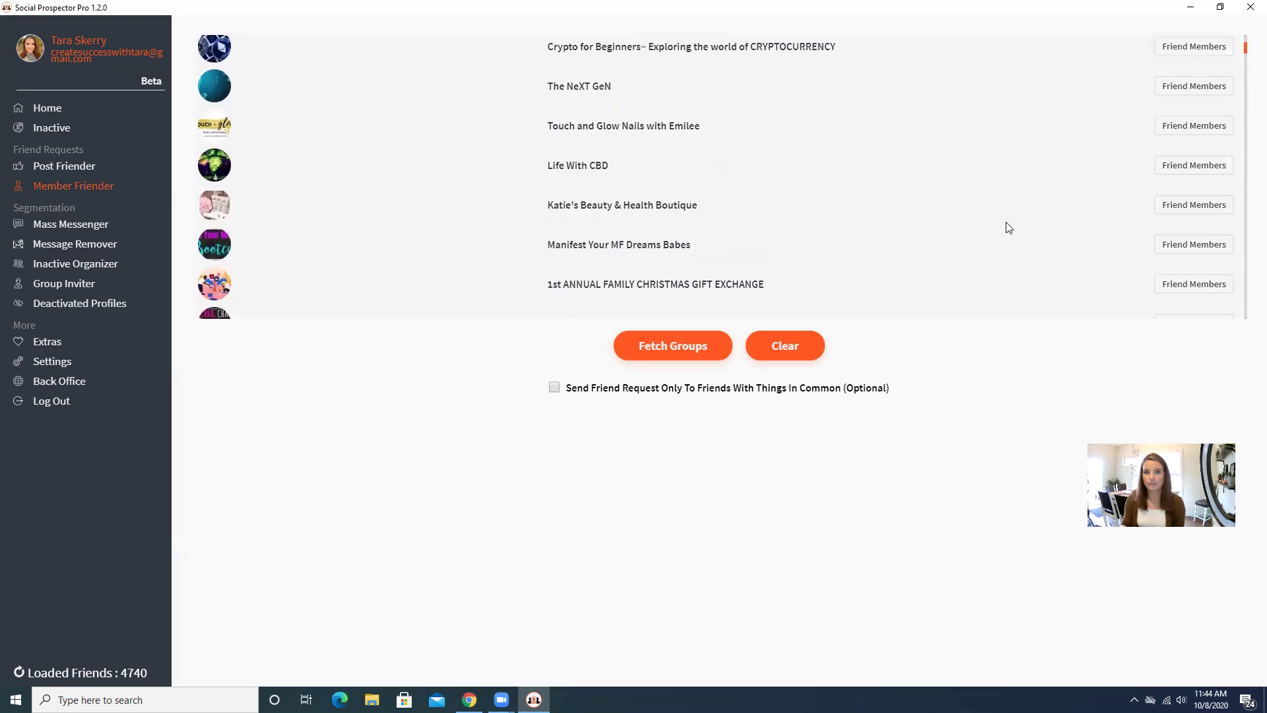
scroll(1008, 227, down, 1)
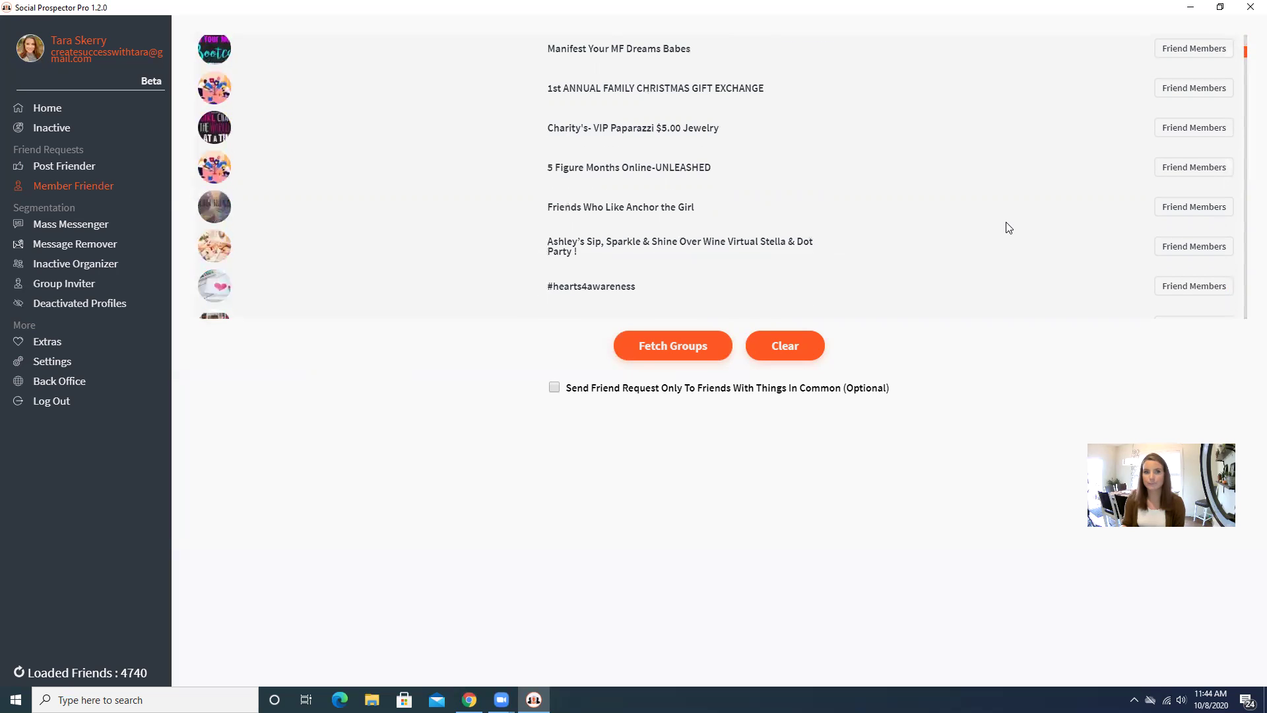
scroll(1009, 228, down, 2)
scroll(1008, 227, down, 1)
scroll(1009, 228, down, 4)
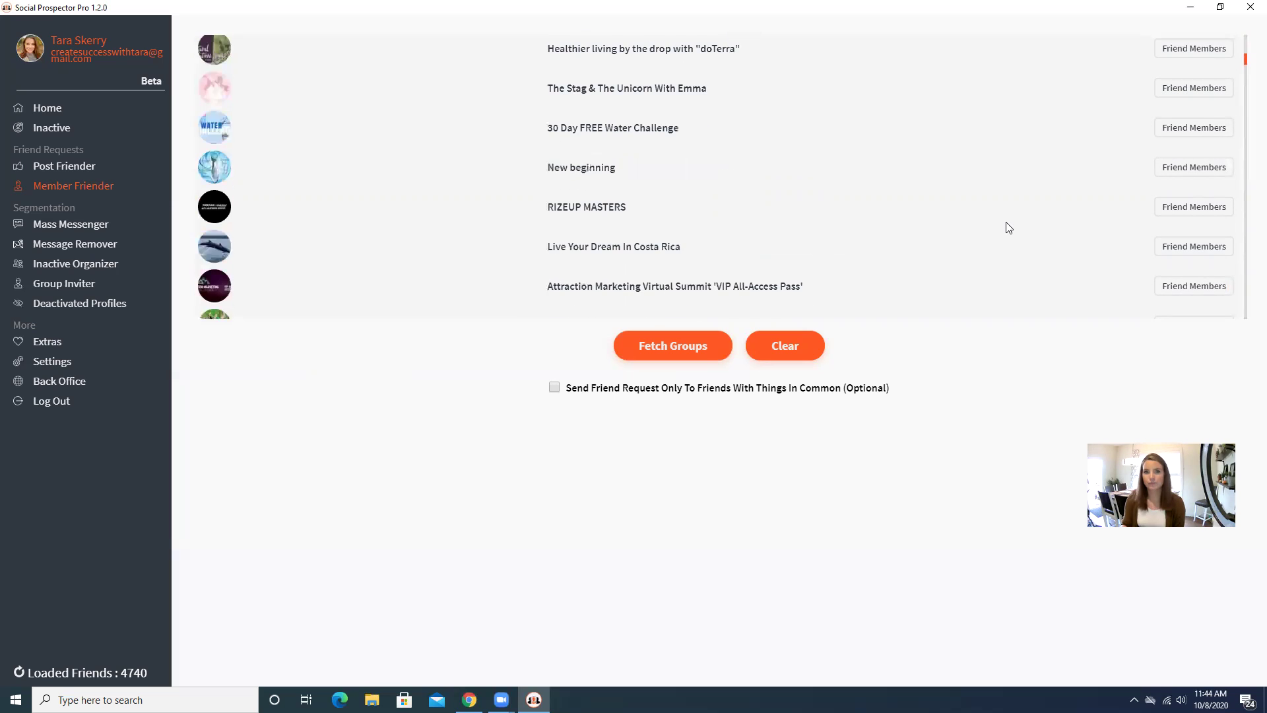
scroll(1008, 227, down, 1)
scroll(1008, 228, down, 1)
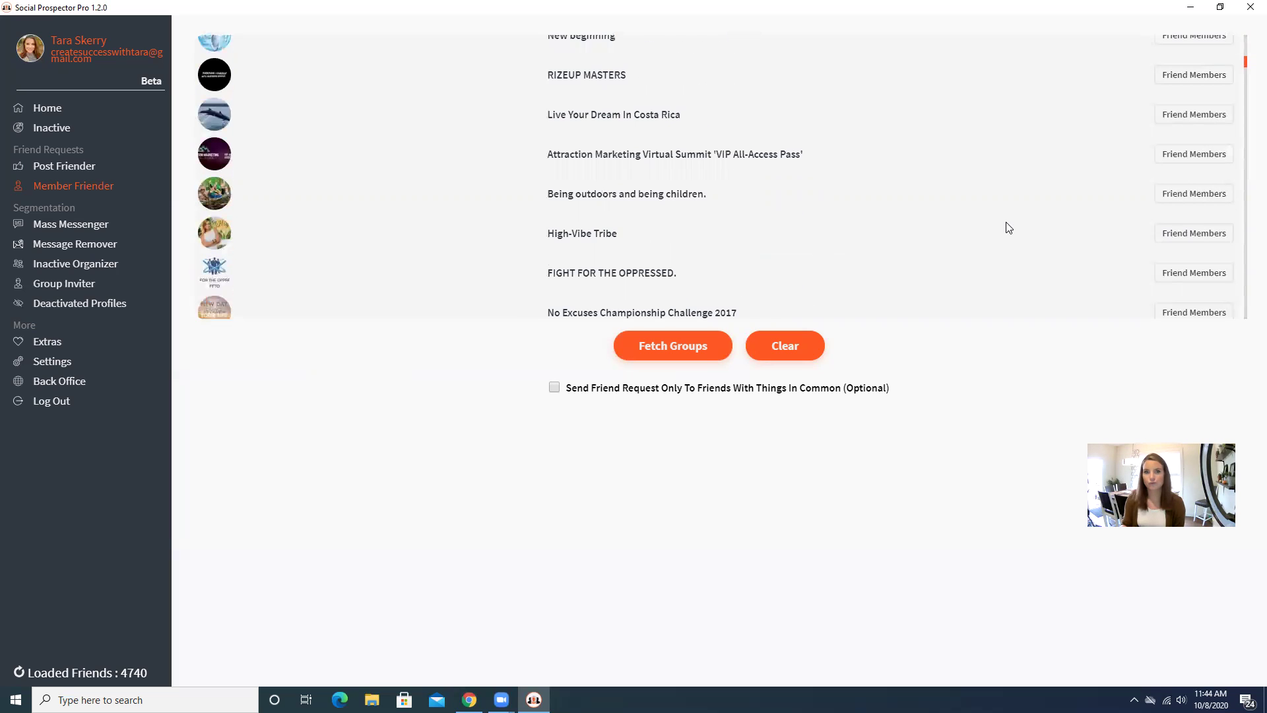
scroll(1009, 228, down, 1)
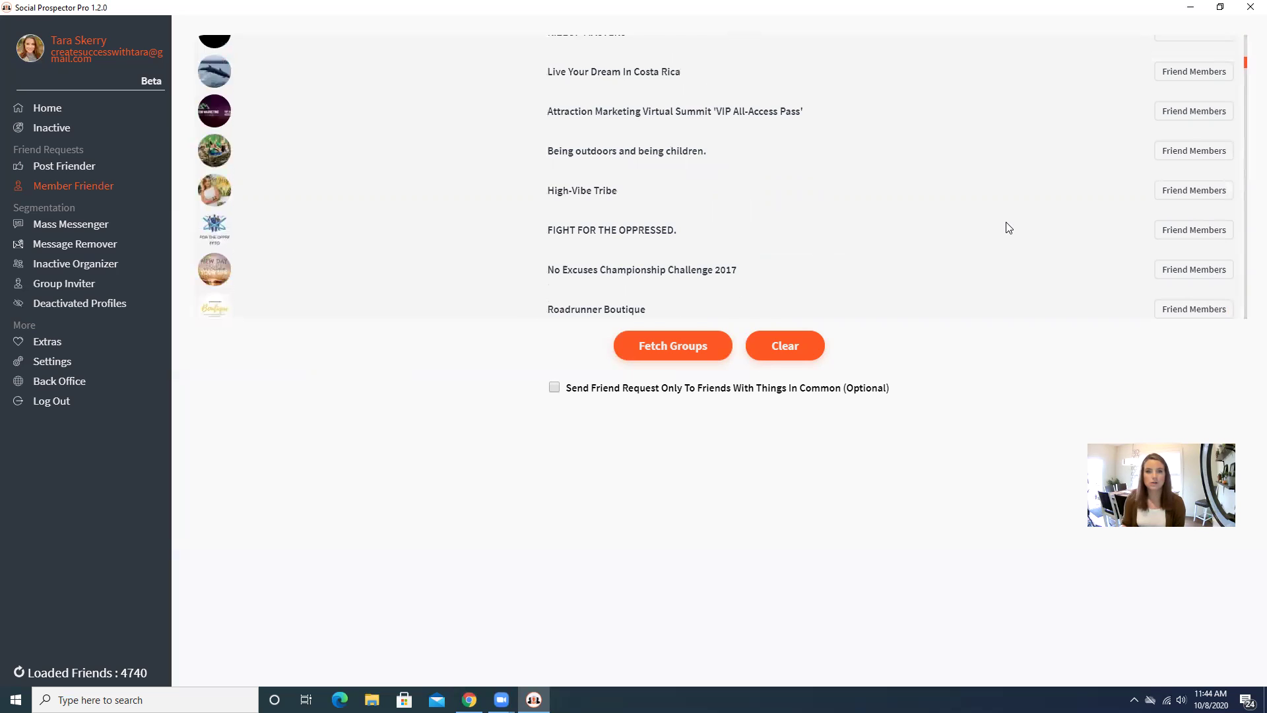
scroll(1009, 228, down, 2)
scroll(1009, 227, down, 1)
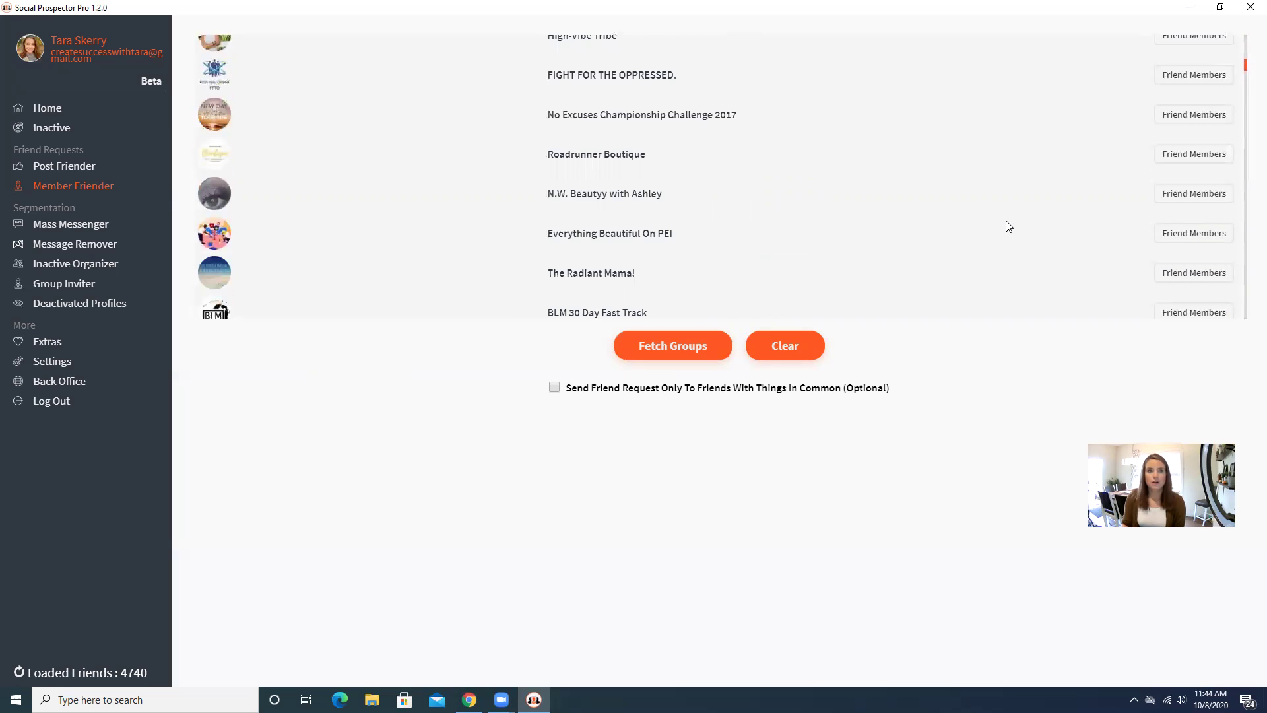
scroll(1008, 226, down, 3)
scroll(1008, 226, down, 4)
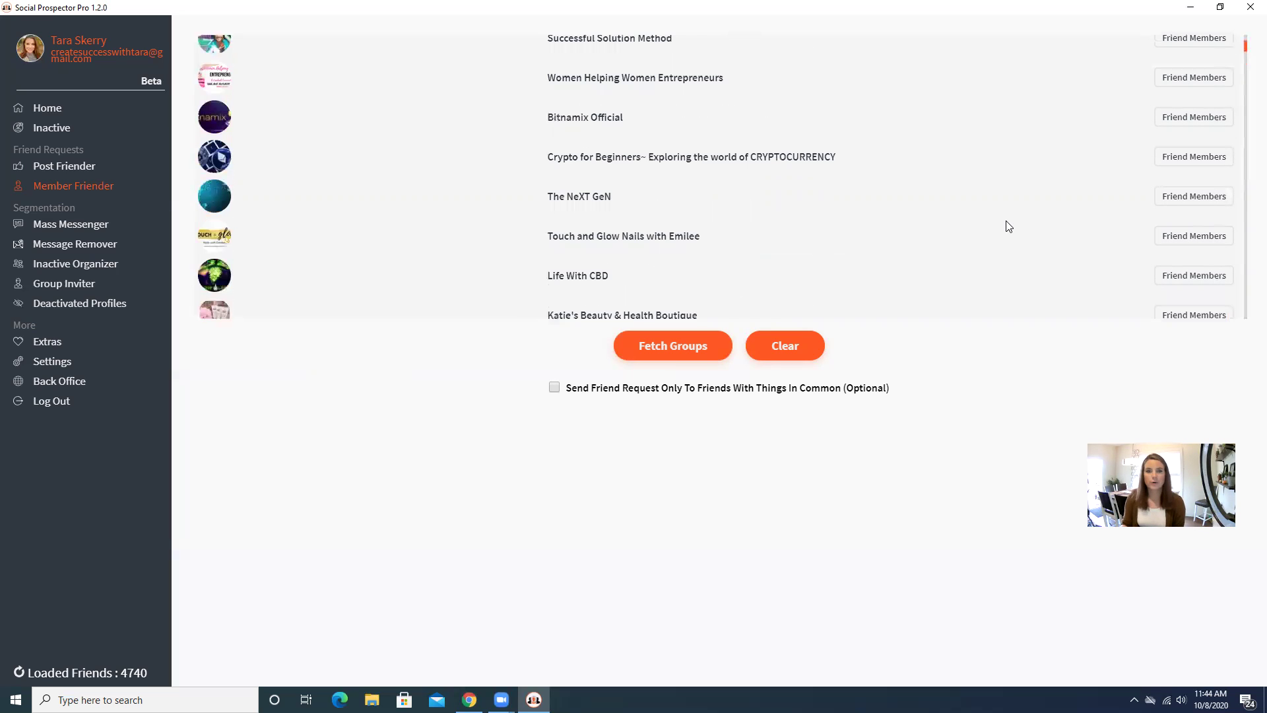
scroll(1009, 227, up, 3)
scroll(854, 195, down, 1)
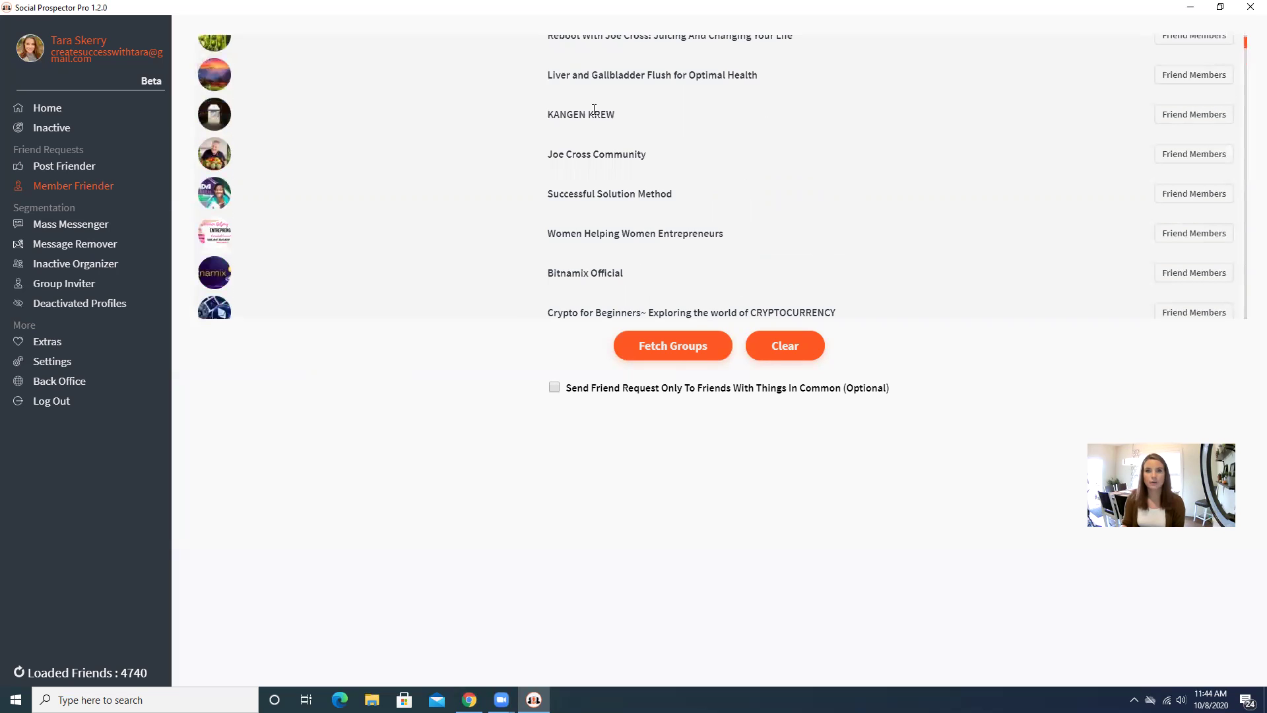
Step: Run automatic friend requests to the members of the KANGEN KREW group, dismiss the request error, and stop the run
click(1198, 118)
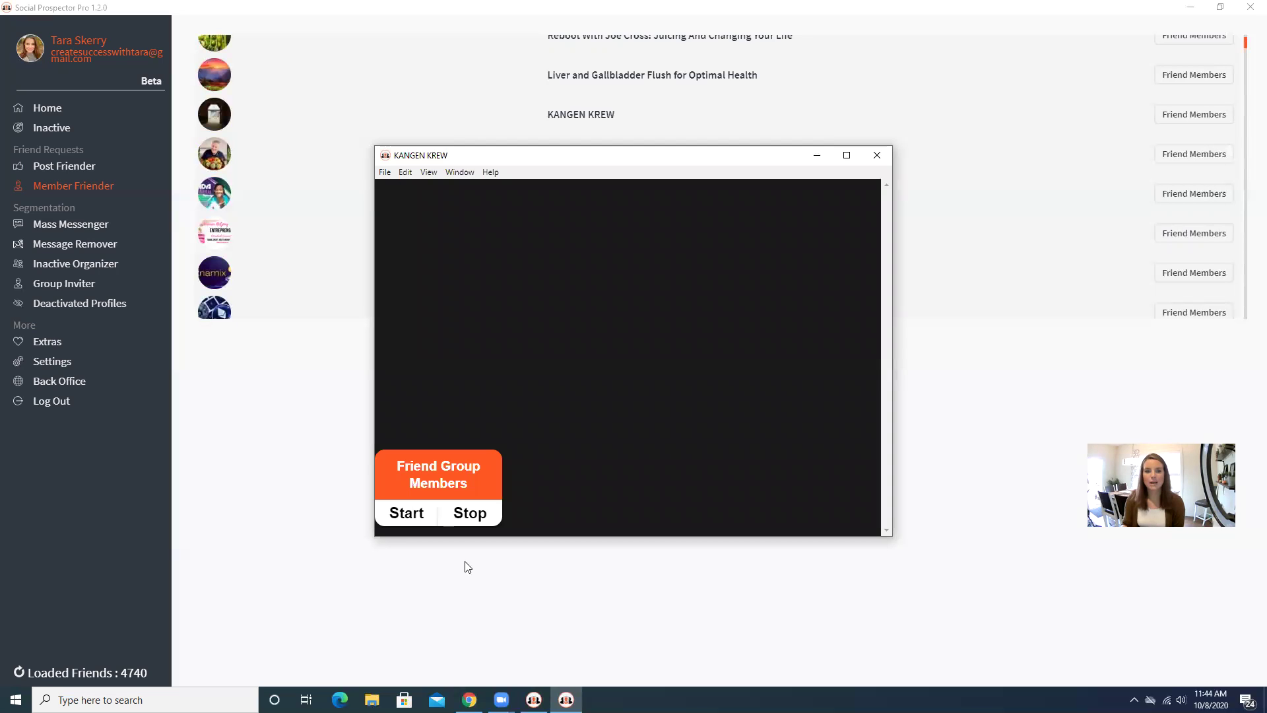
click(410, 516)
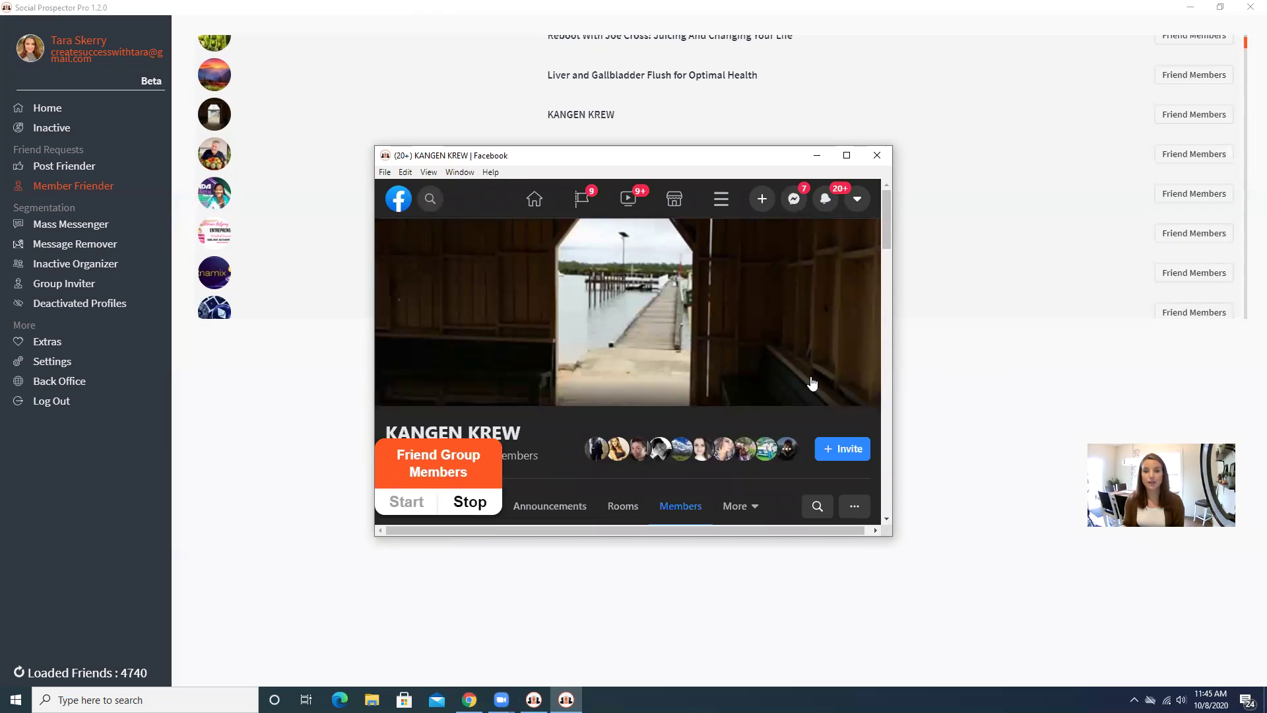
click(412, 503)
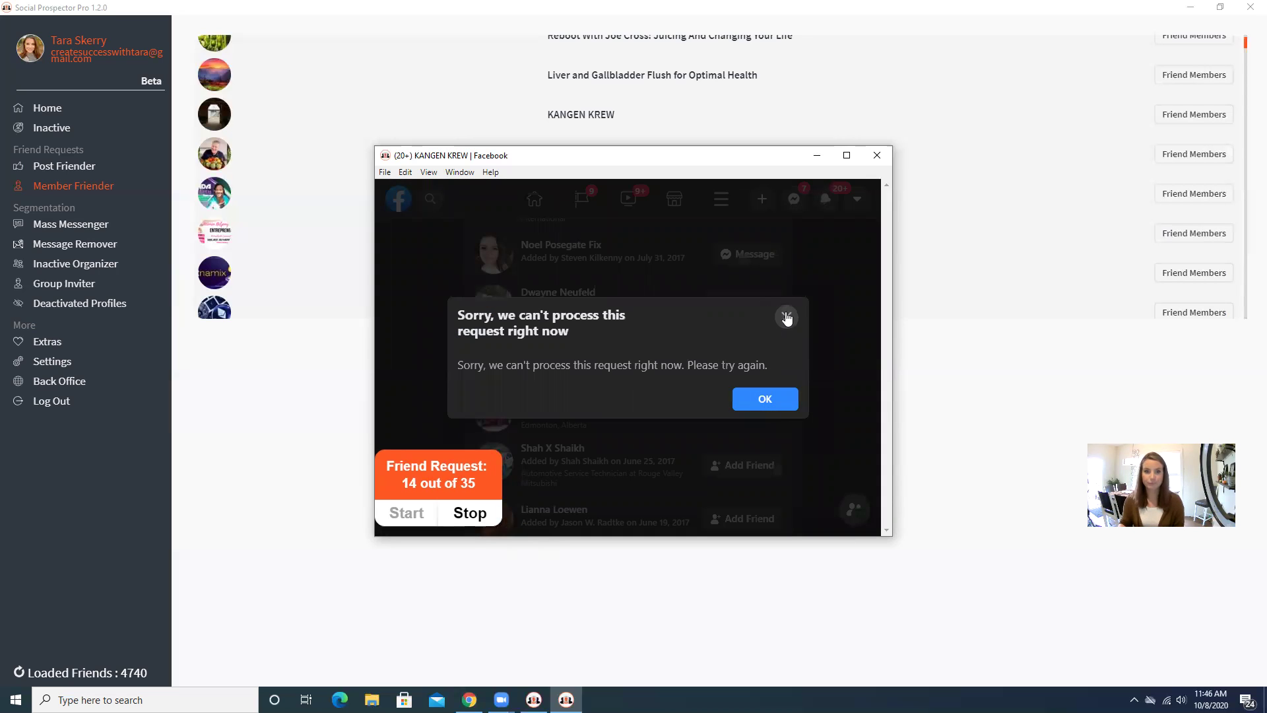
click(792, 396)
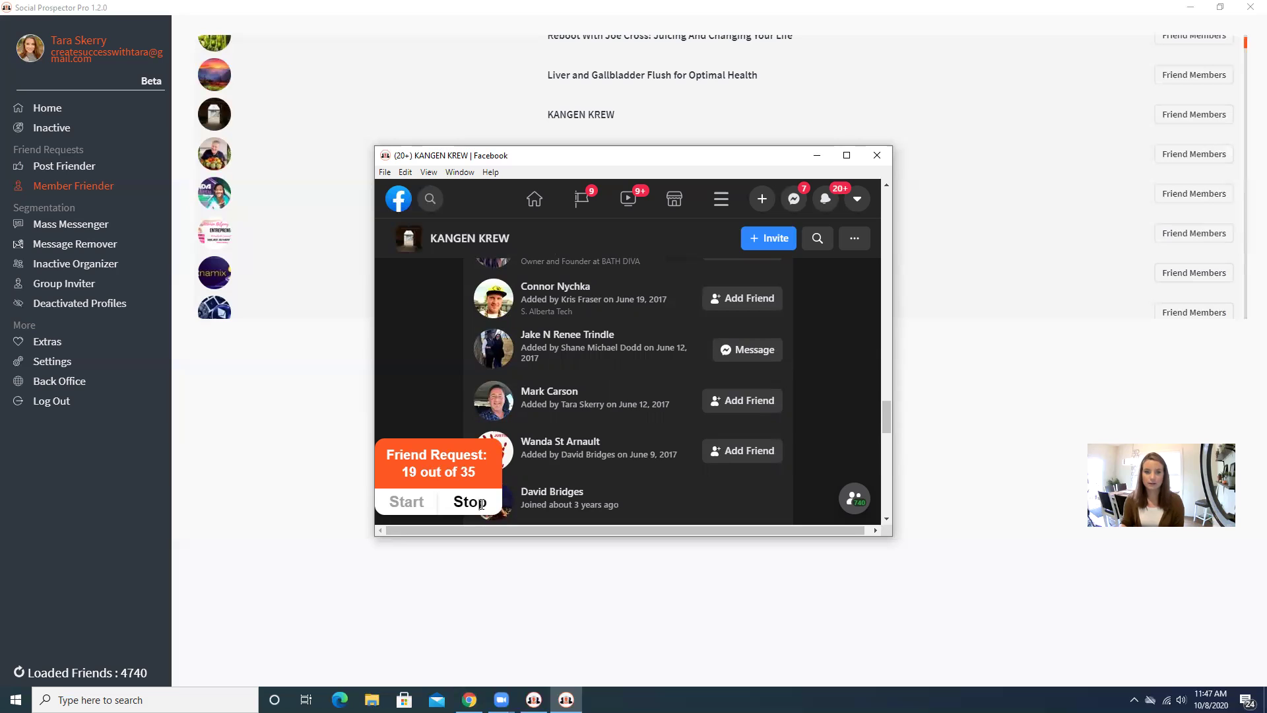
click(494, 507)
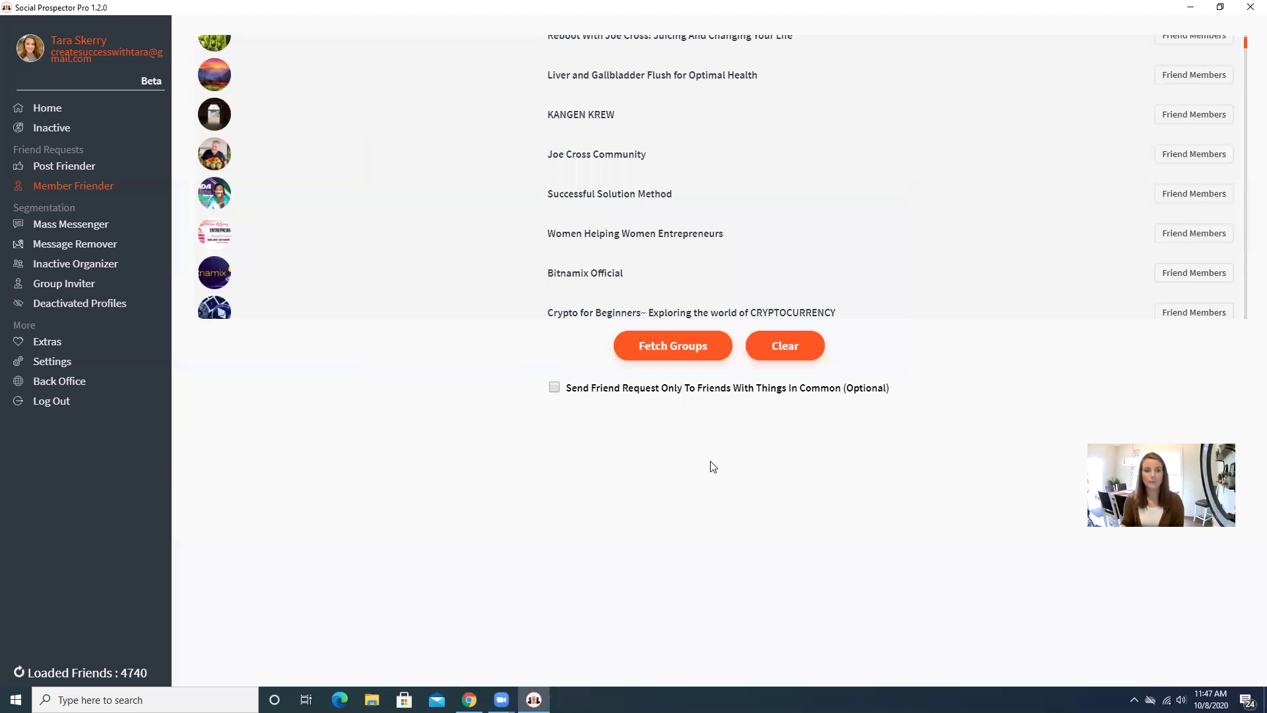
Step: Go to Mass Messenger, then switch to Chrome and open your own Facebook profile
click(75, 228)
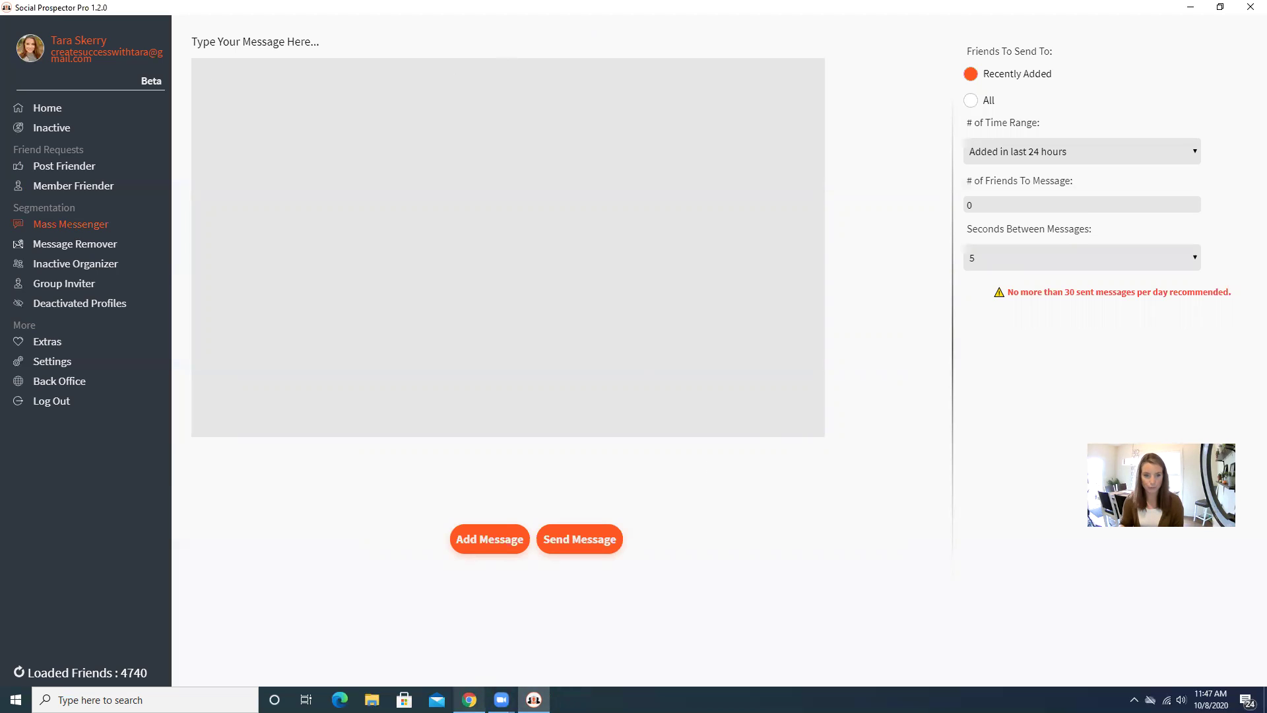
click(470, 700)
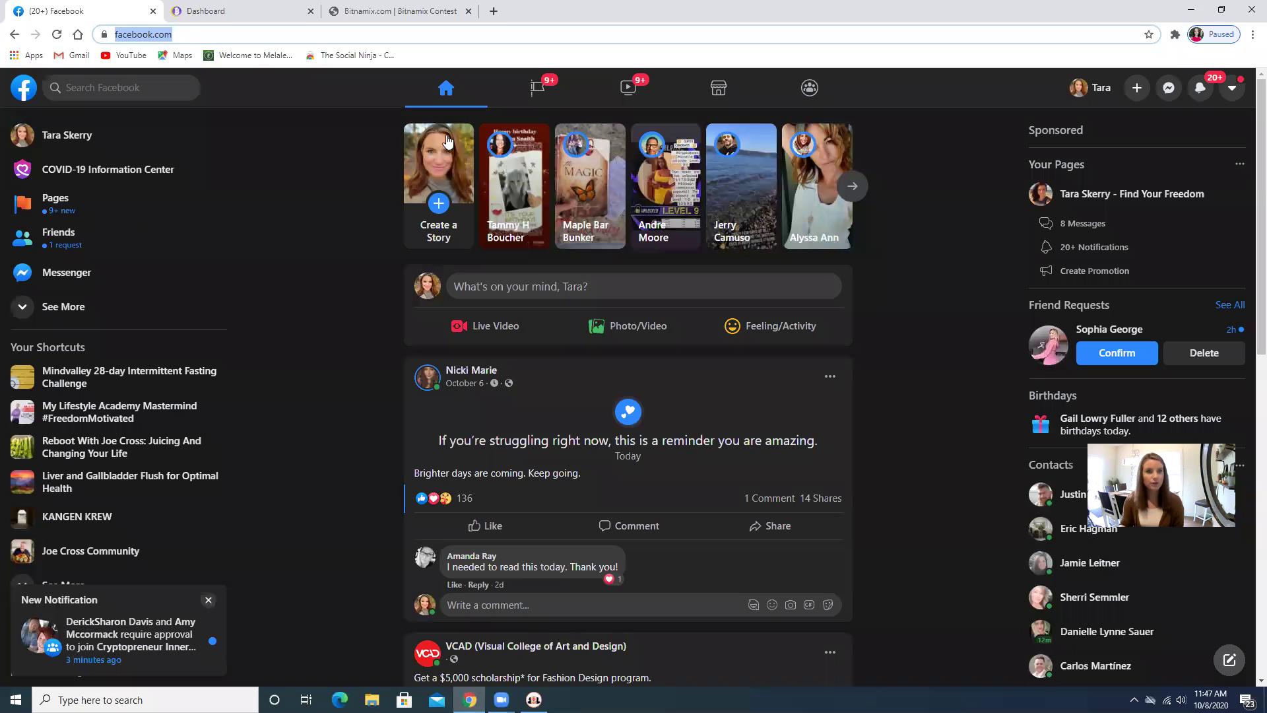
click(64, 140)
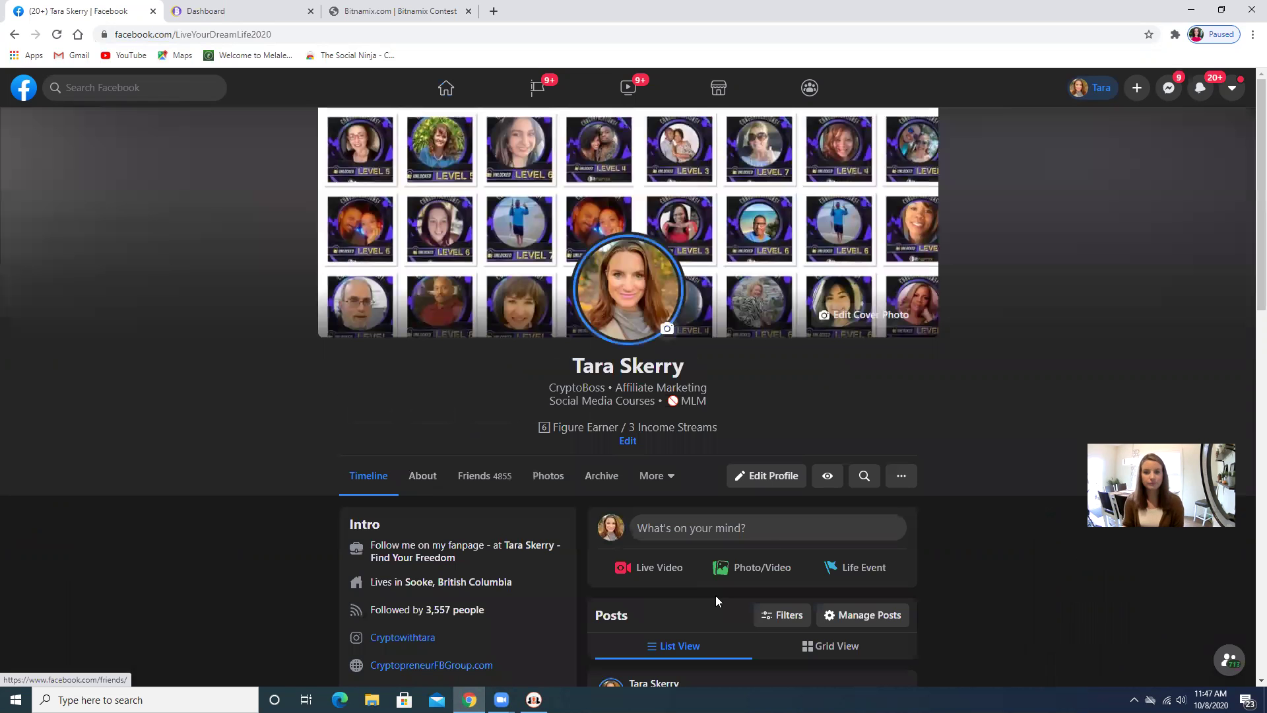
Step: Show the profile's recently added friends and look down the list to the last loaded row
click(480, 483)
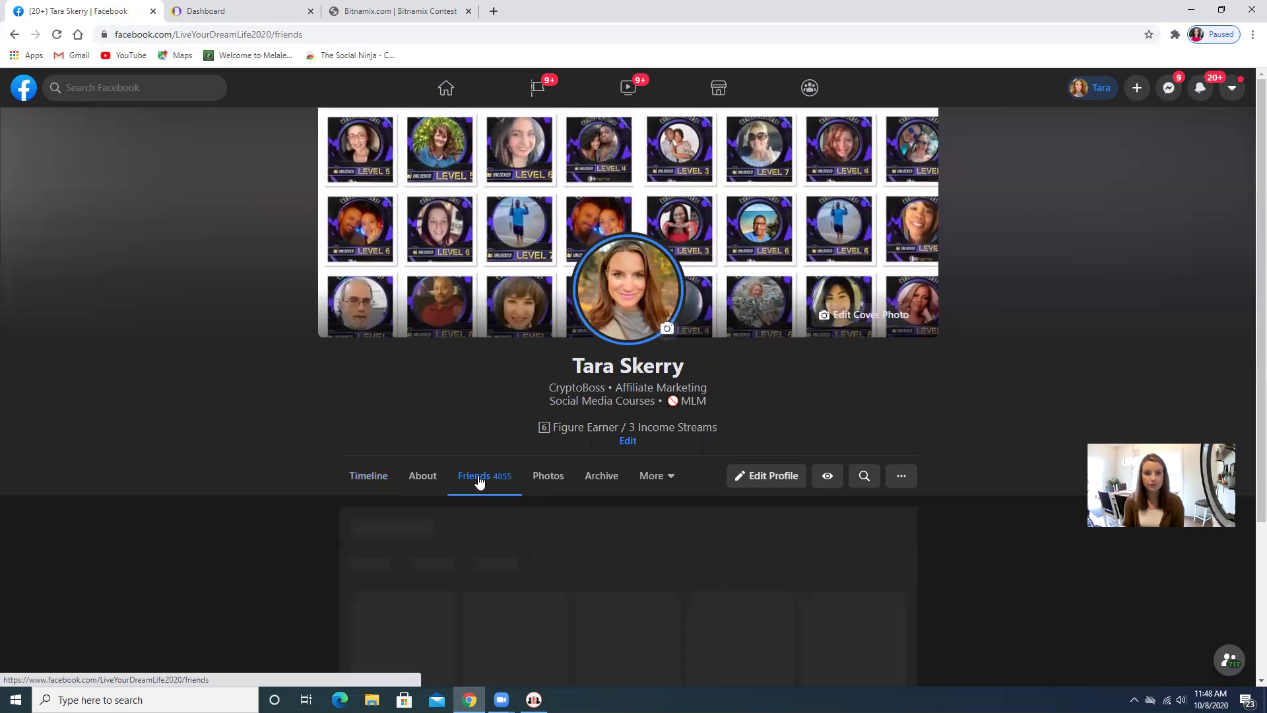
scroll(601, 492, down, 2)
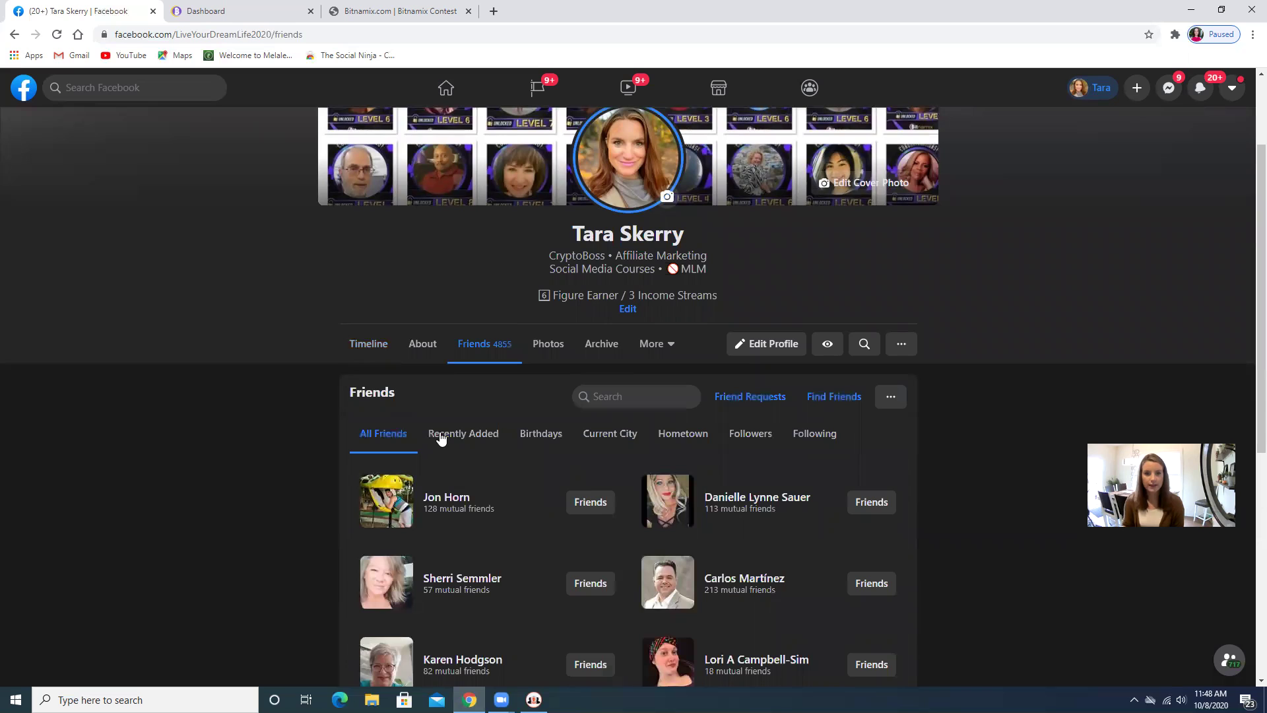
click(441, 439)
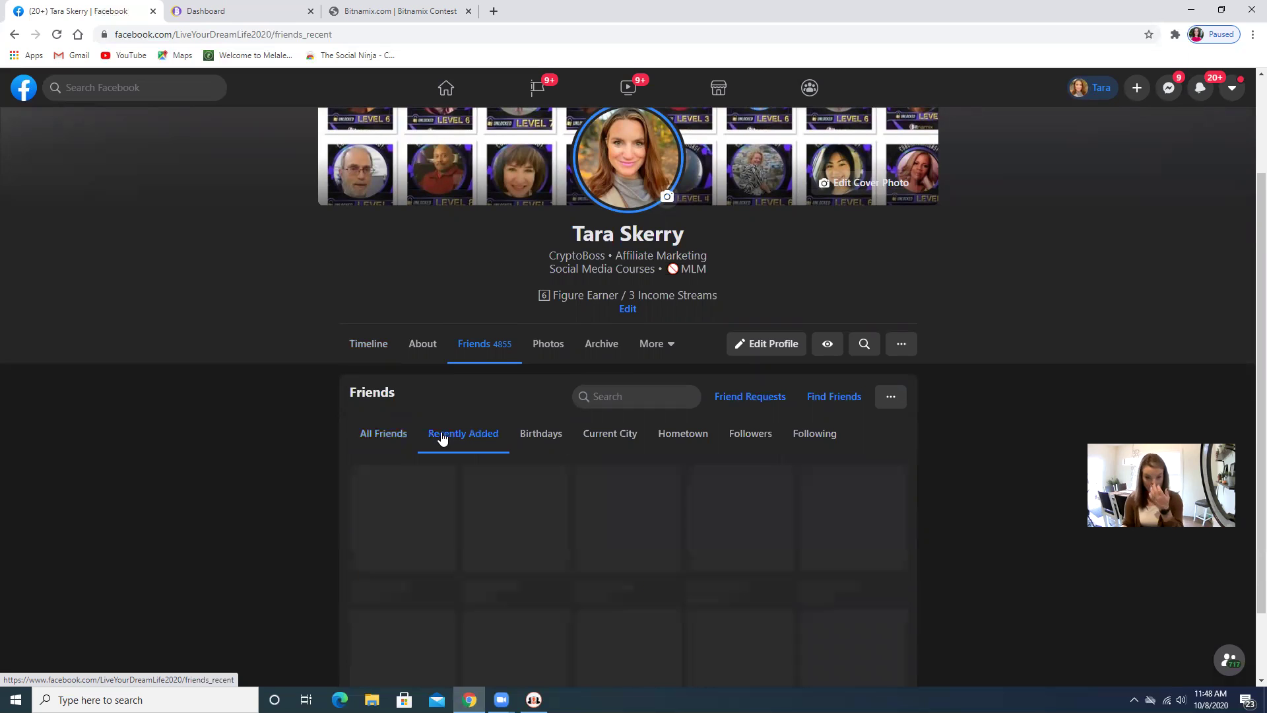
scroll(467, 442, down, 1)
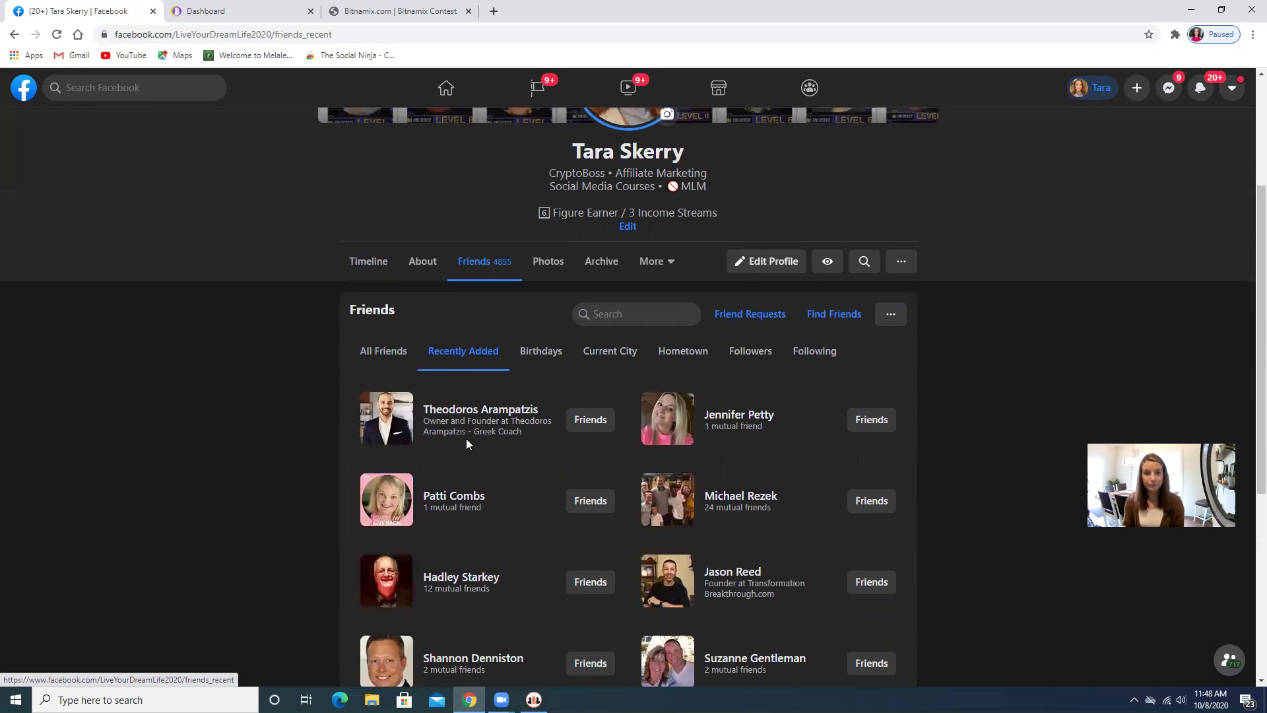
scroll(467, 444, down, 4)
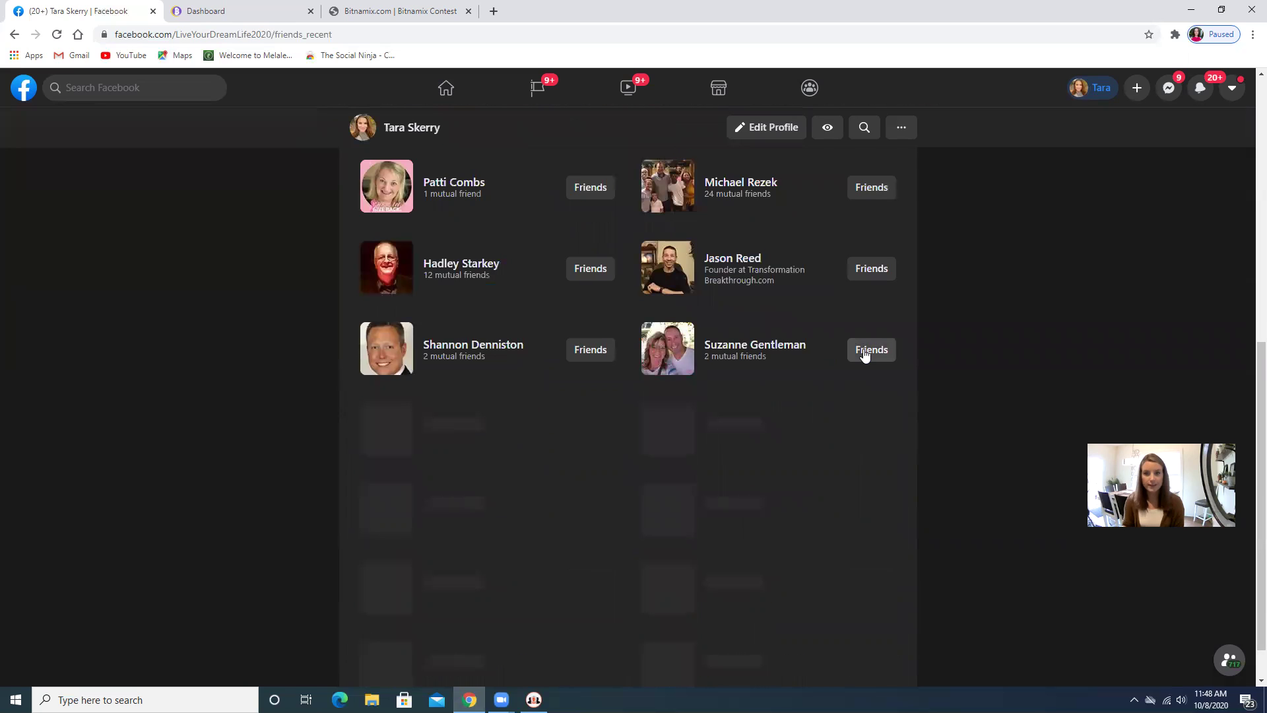
Step: Open the last loaded recent friend's profile, bring up the chat with them, and copy the greeting message sent there
click(737, 350)
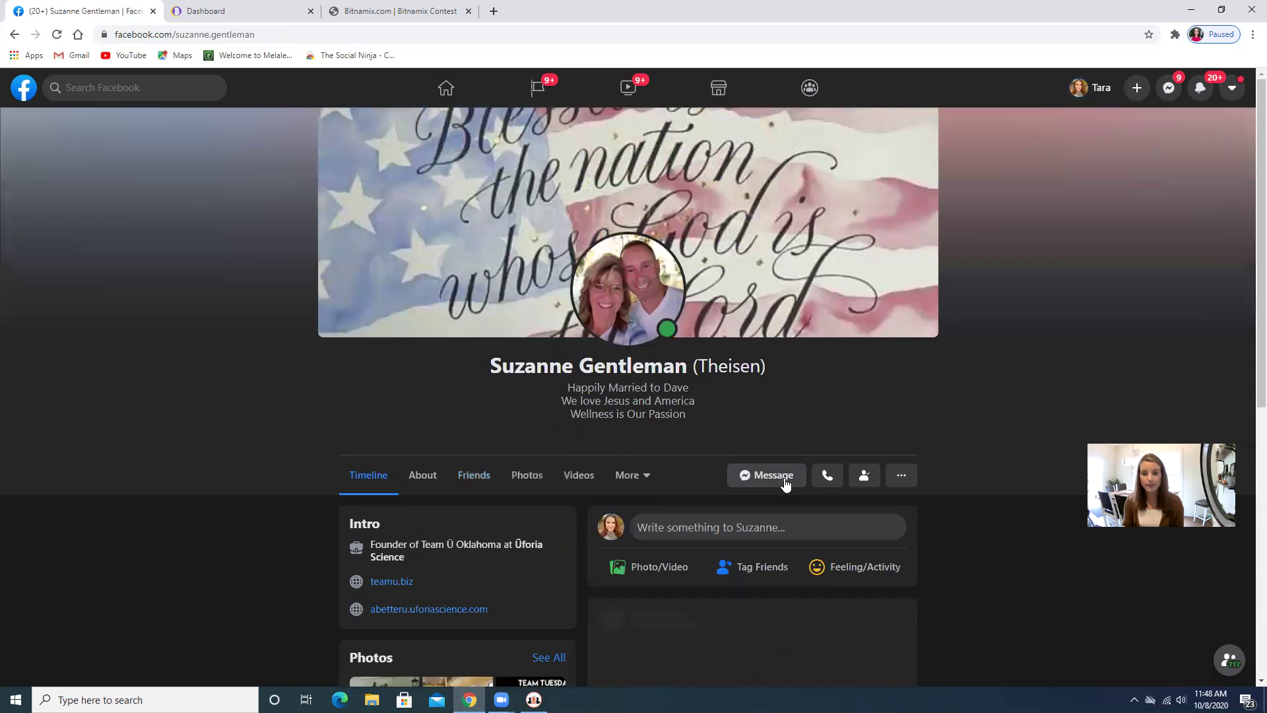
click(786, 483)
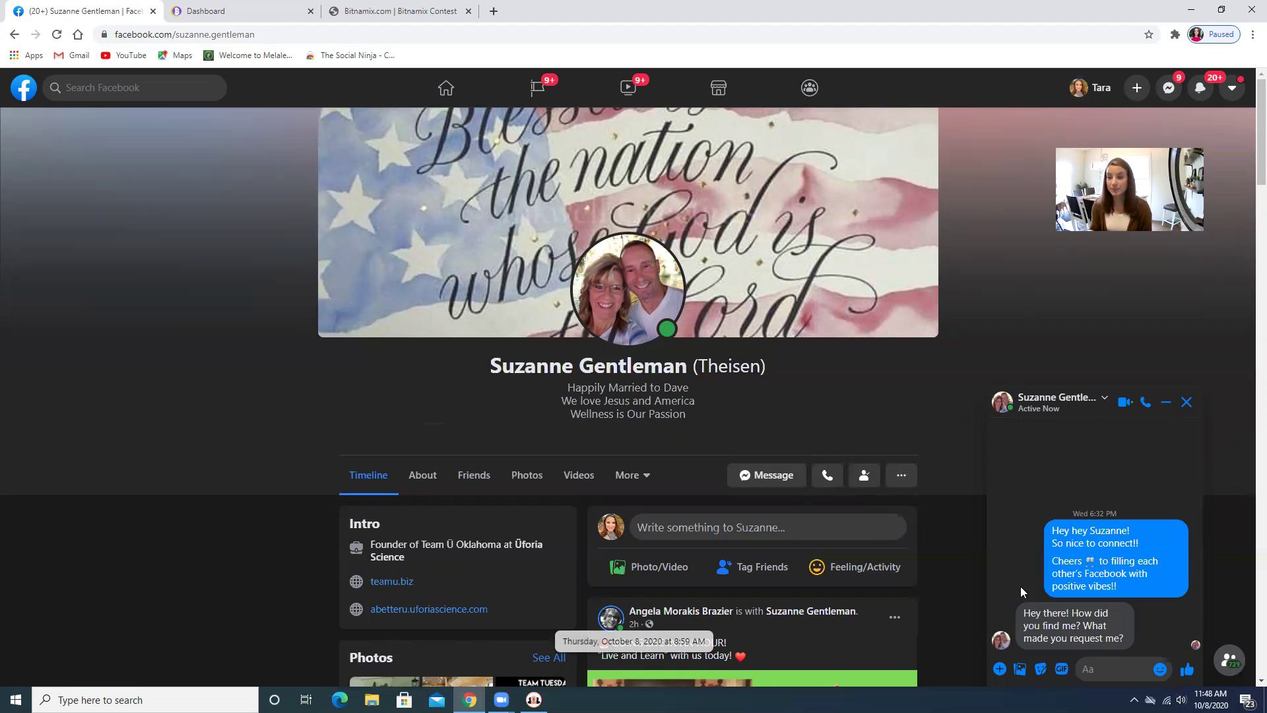
scroll(1148, 617, up, 1)
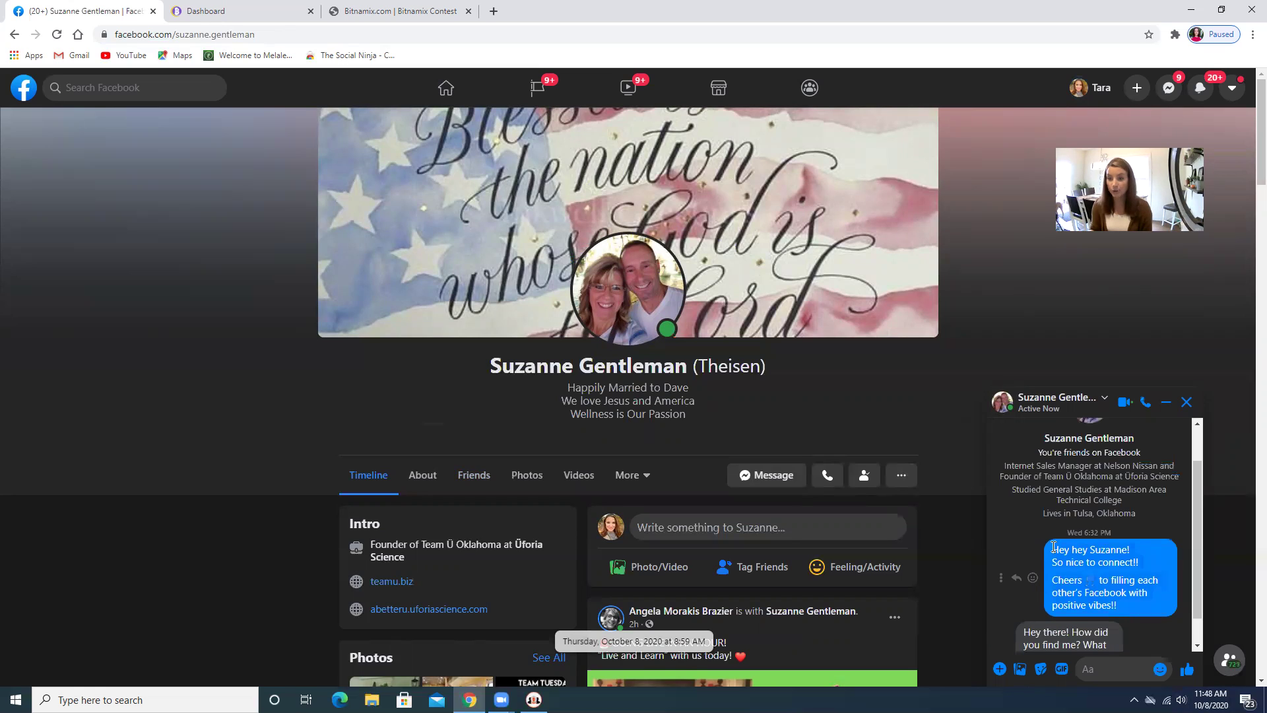
right_click(1081, 556)
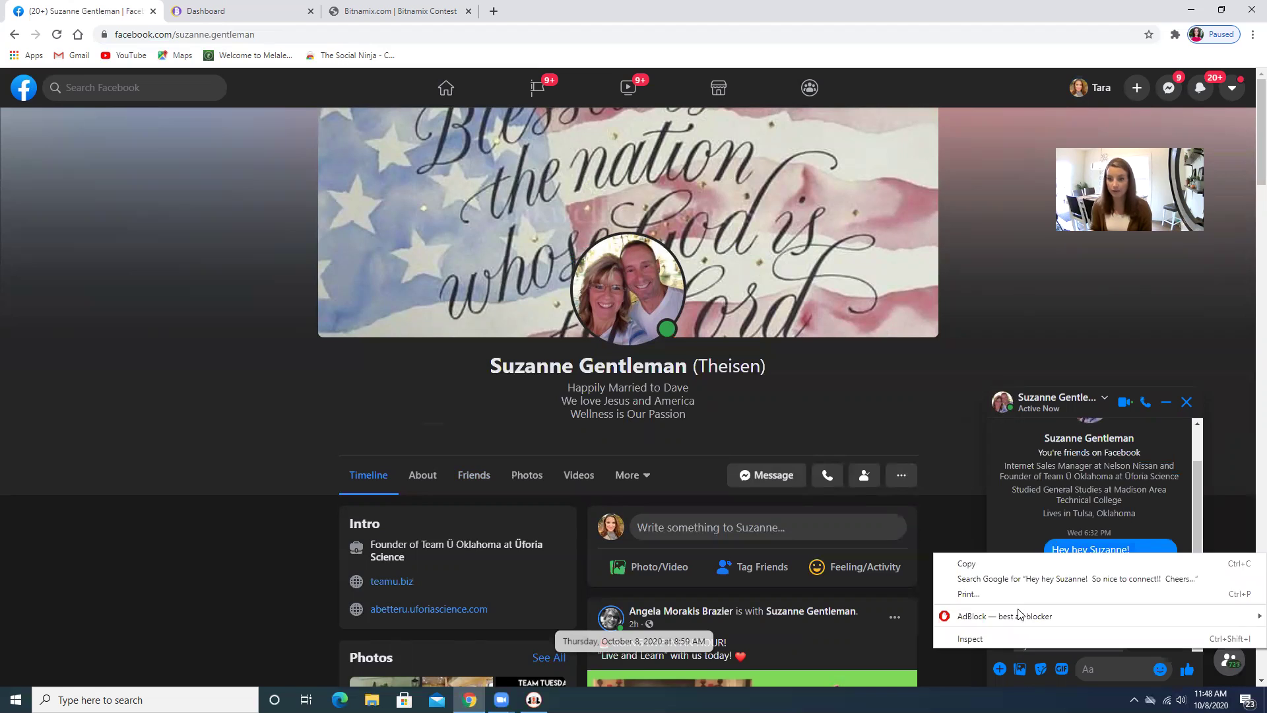
click(964, 563)
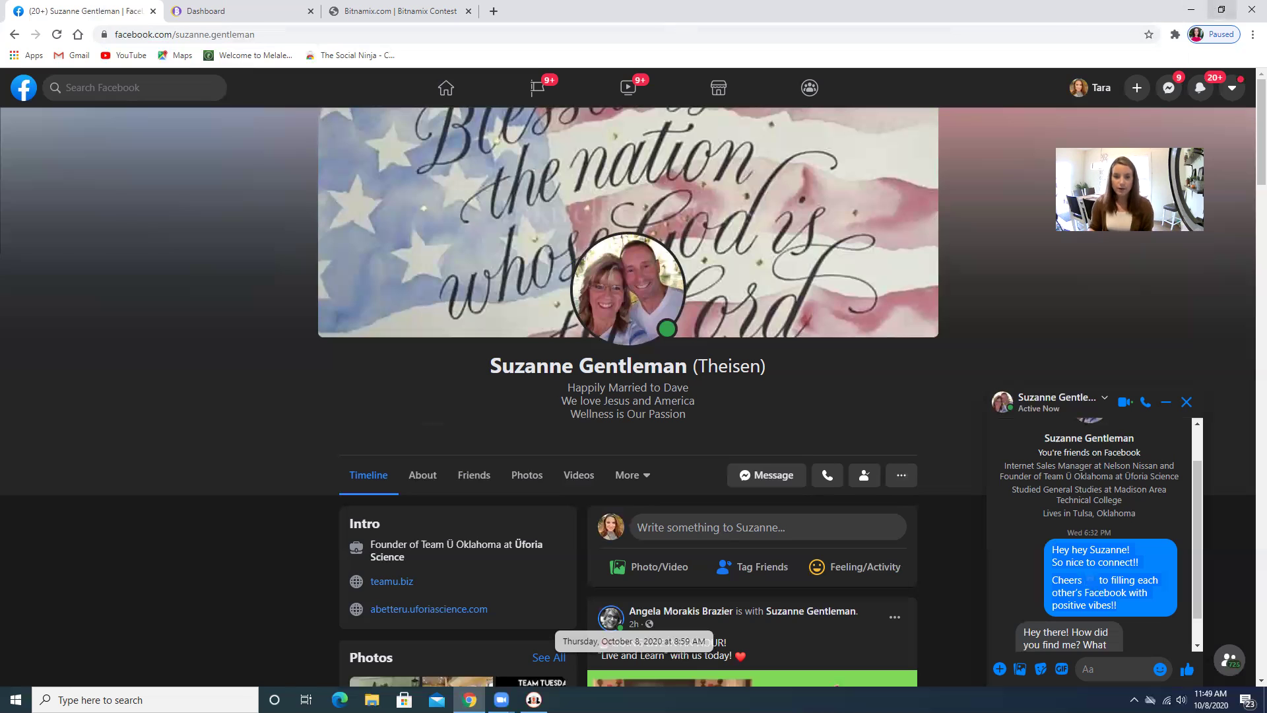
Step: Switch back to Social Prospector Pro and start a new mass message with the text "hey hey freind" followed by line breaks
click(1191, 9)
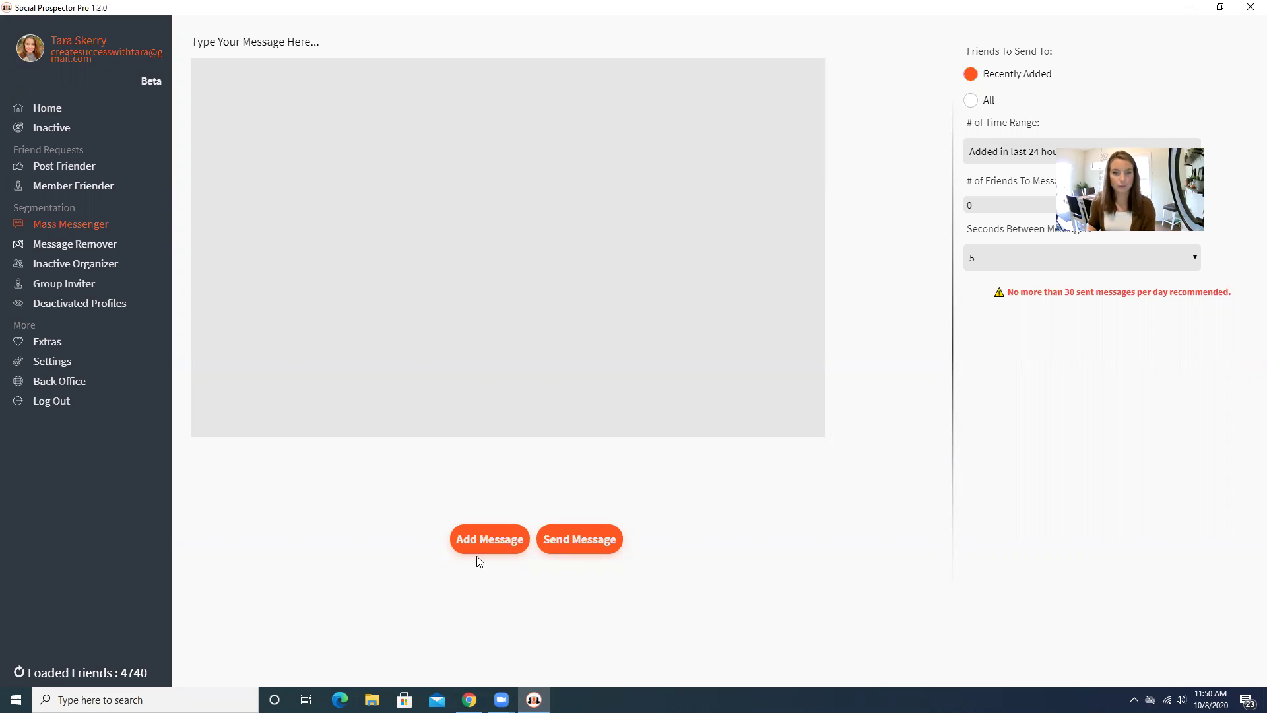
click(485, 538)
click(321, 279)
text(heye)
key(BackSpace)
text(hey)
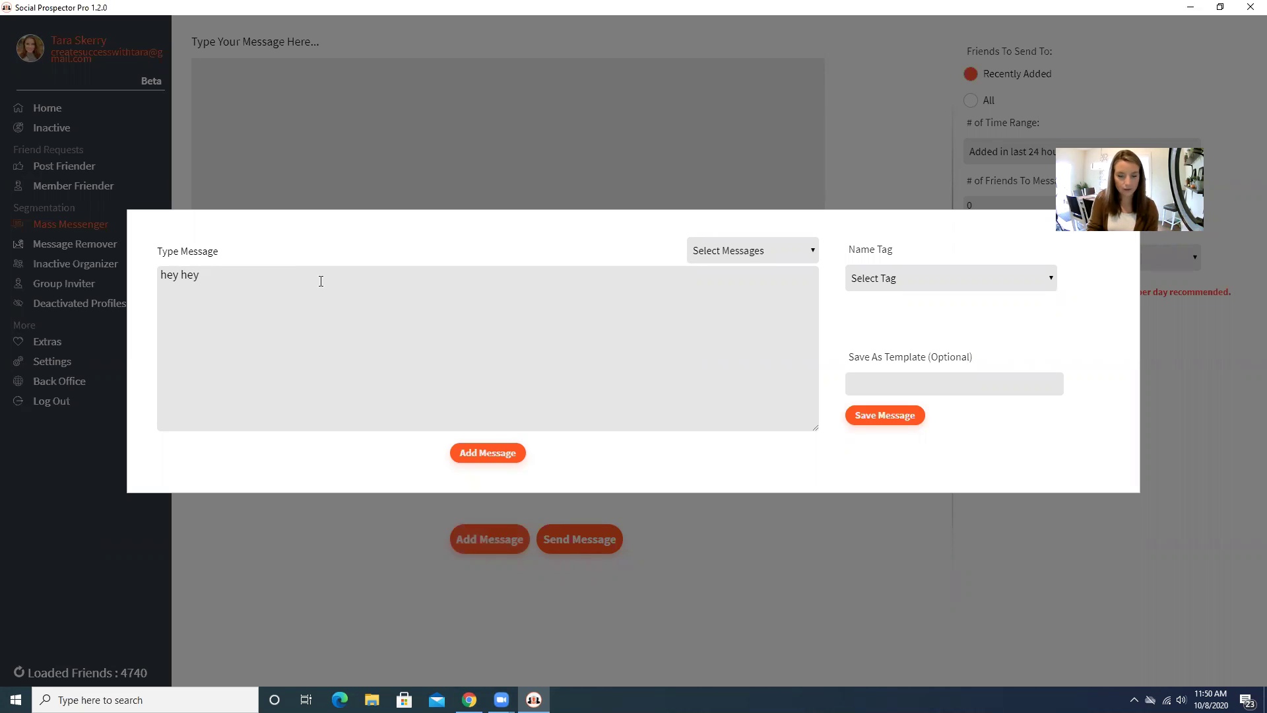
text(freind)
key(Return)
key(Return)
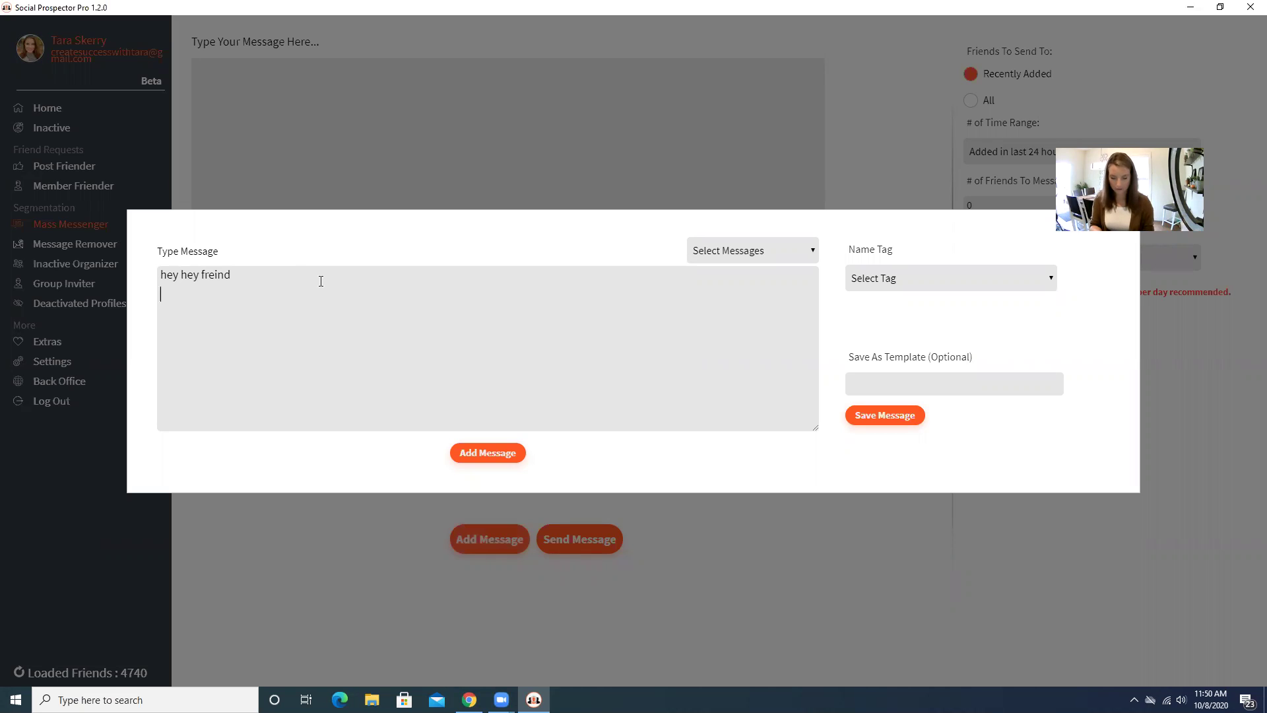
Step: Insert the {firstname} tag and remove "freind" and the line breaks so the message reads "hey hey {firstname}"
click(1051, 280)
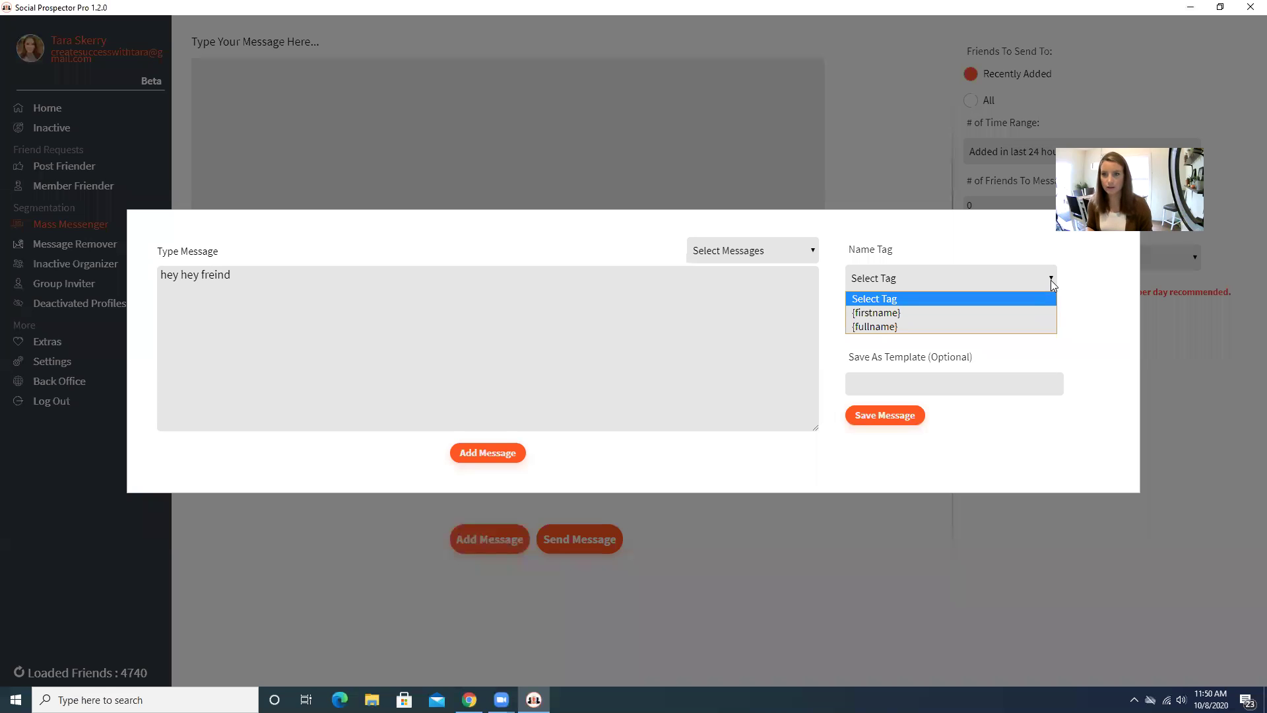
click(1038, 310)
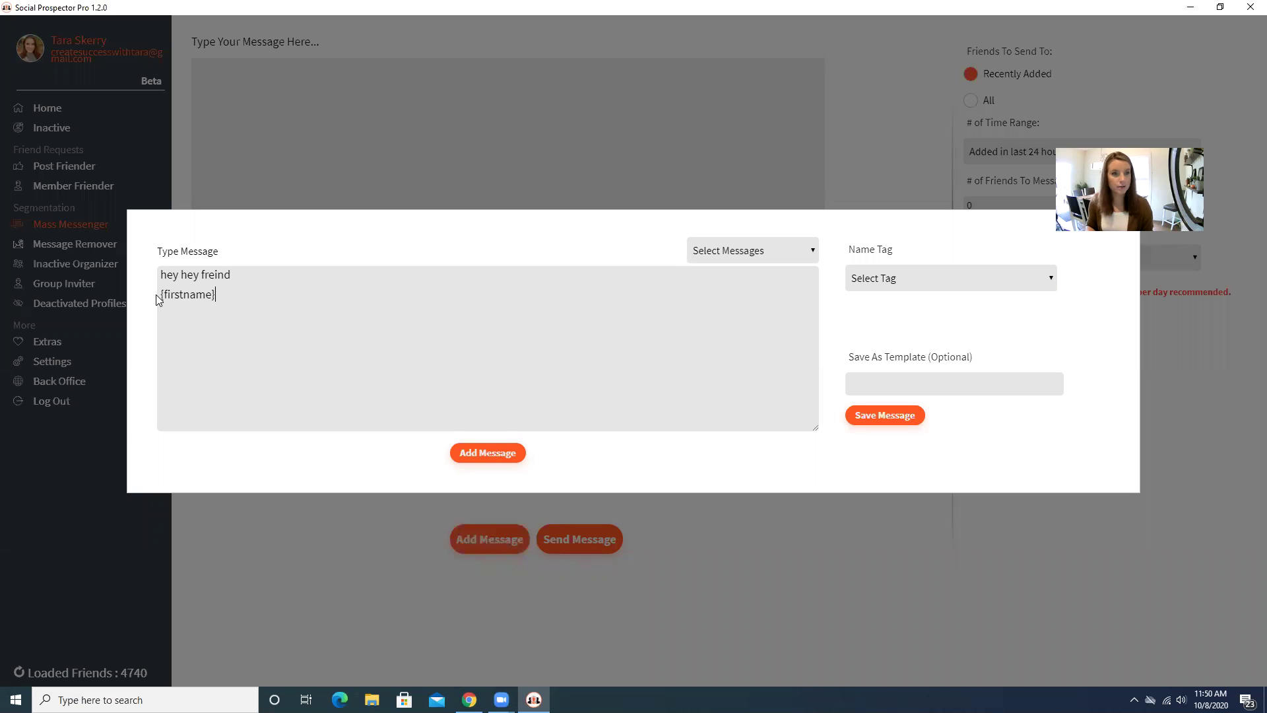
click(160, 295)
key(BackSpace)
key(BackSpace)
key(BackSpace)
key(BackSpace)
key(BackSpace)
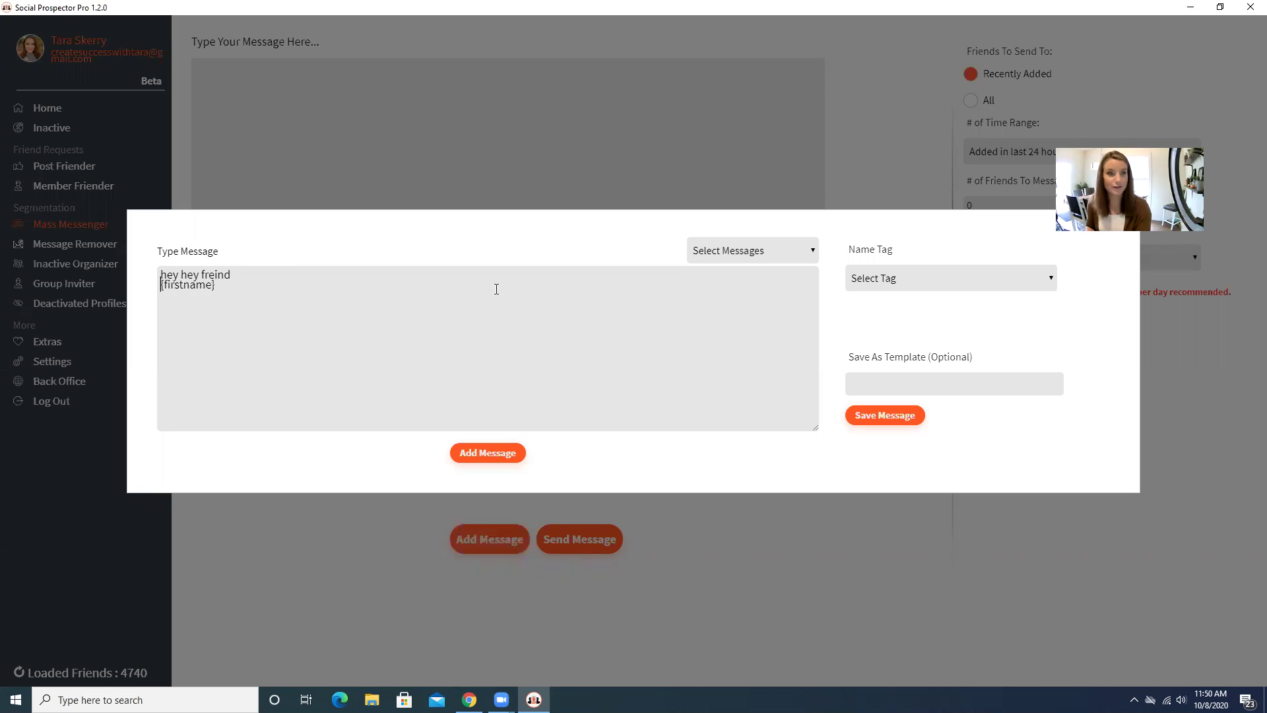
key(BackSpace)
key(BackSpace)
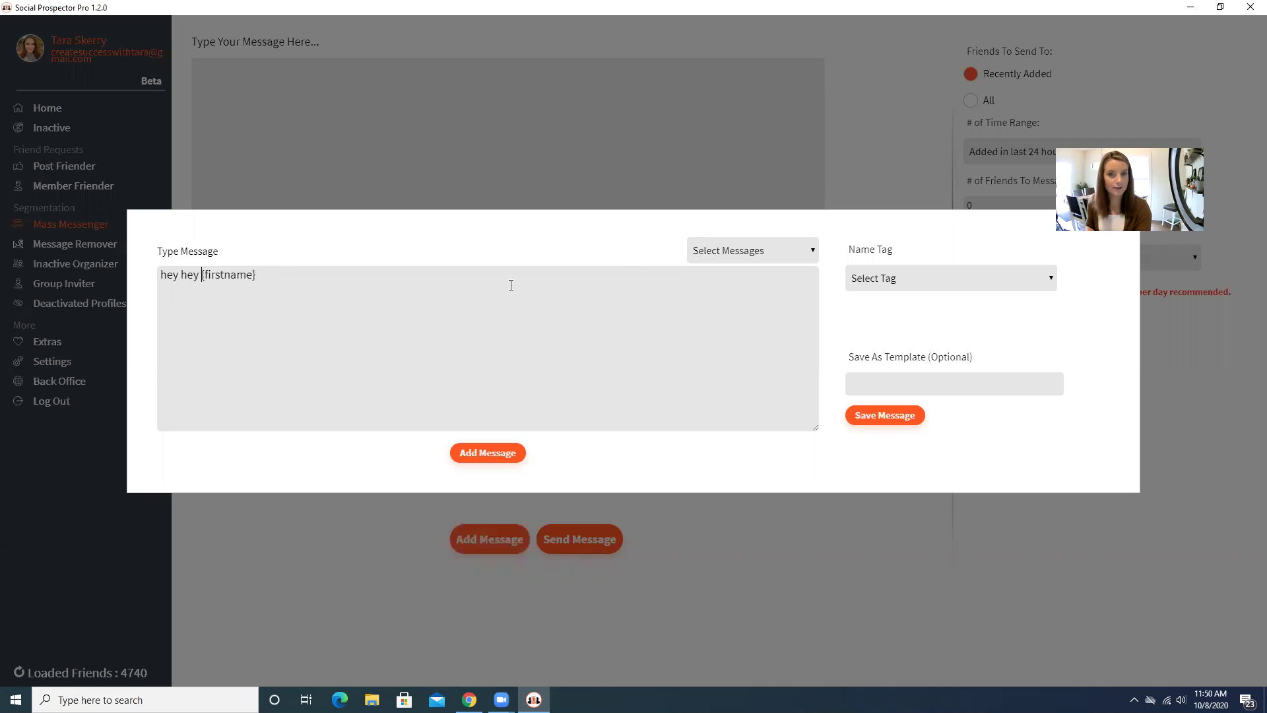
Step: Check the saved messages list and the optional template name field, and add the composed message to the mass messenger
click(810, 254)
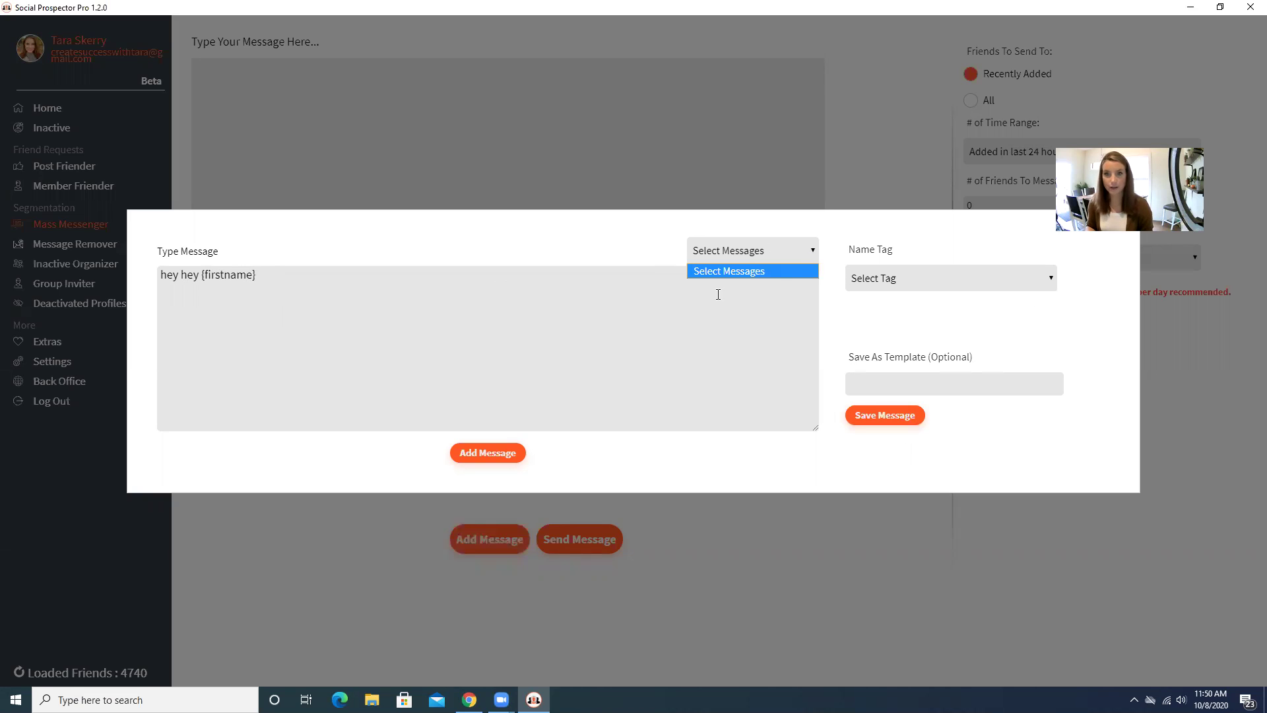
click(944, 389)
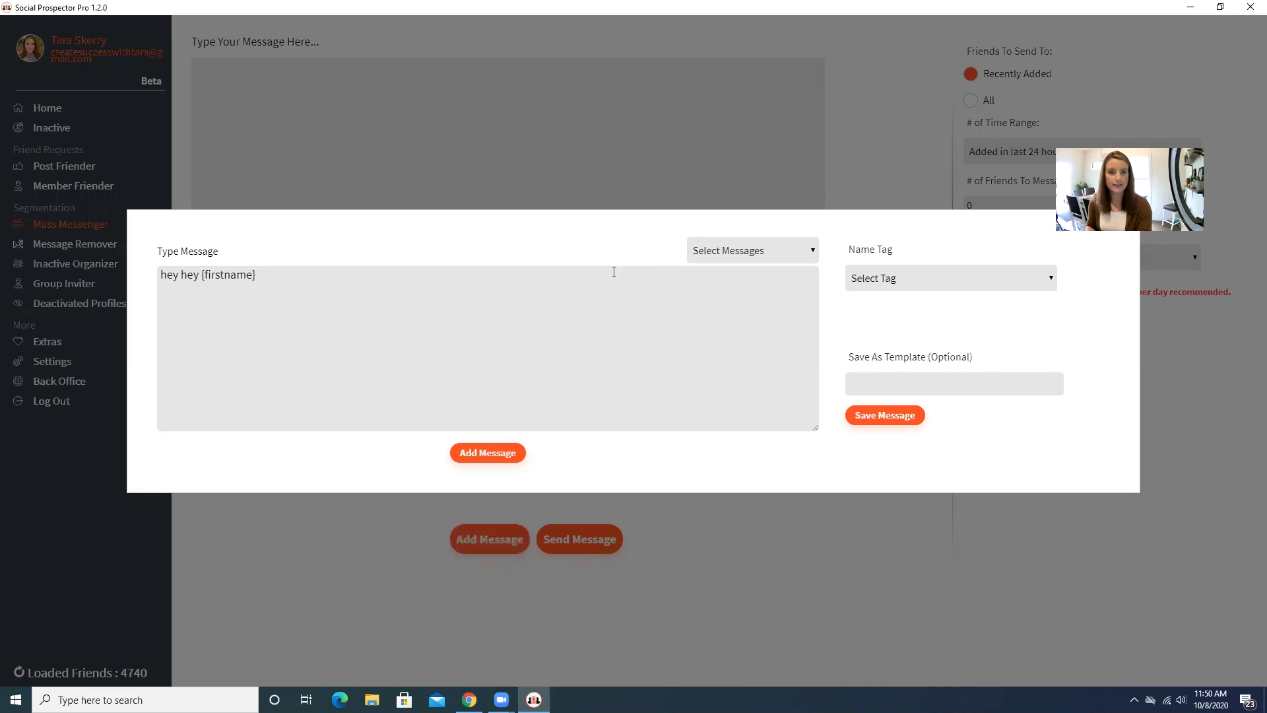
click(519, 456)
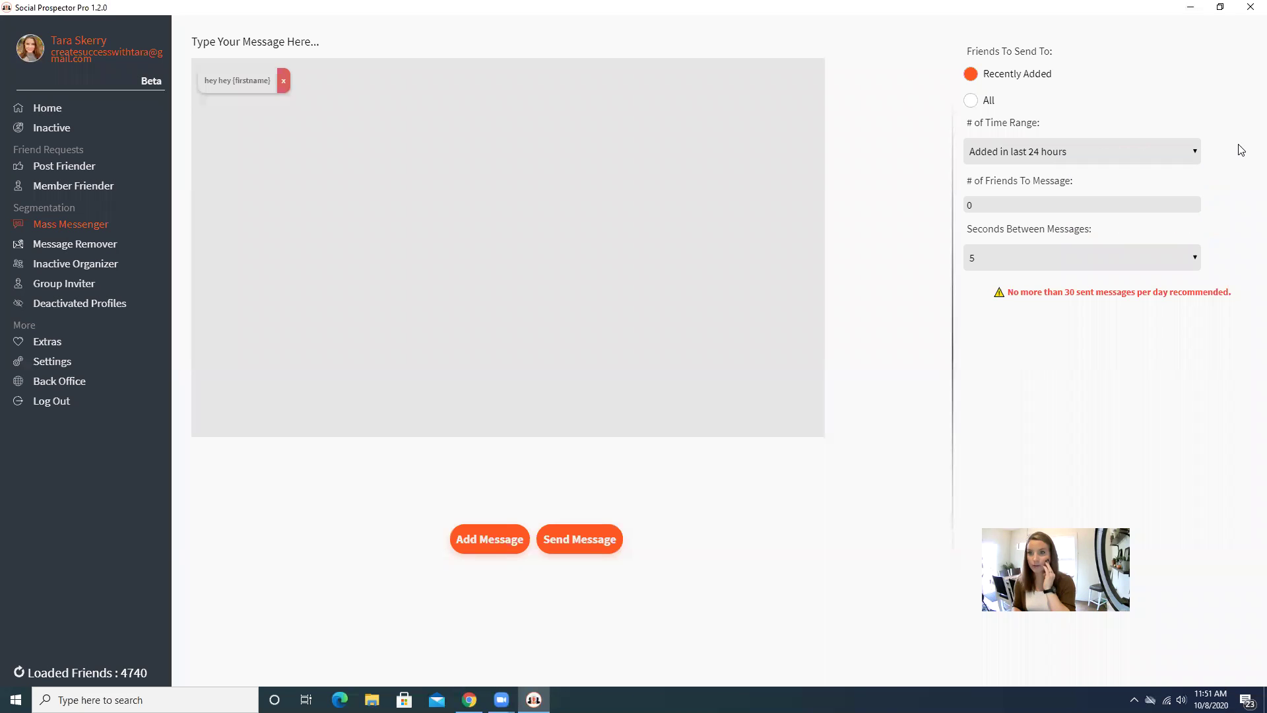
Step: Set the number of friends to message to 15 and the seconds between messages to 30, and check the time range options
click(990, 204)
key(BackSpace)
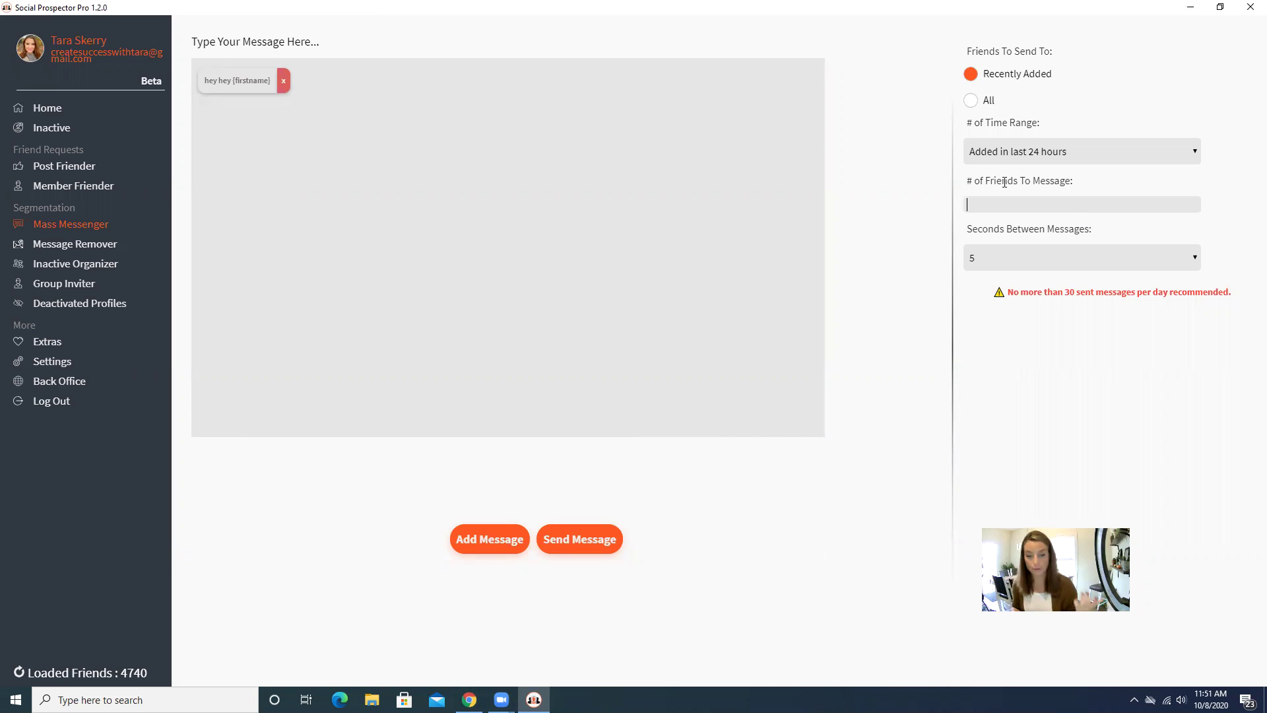
text(15)
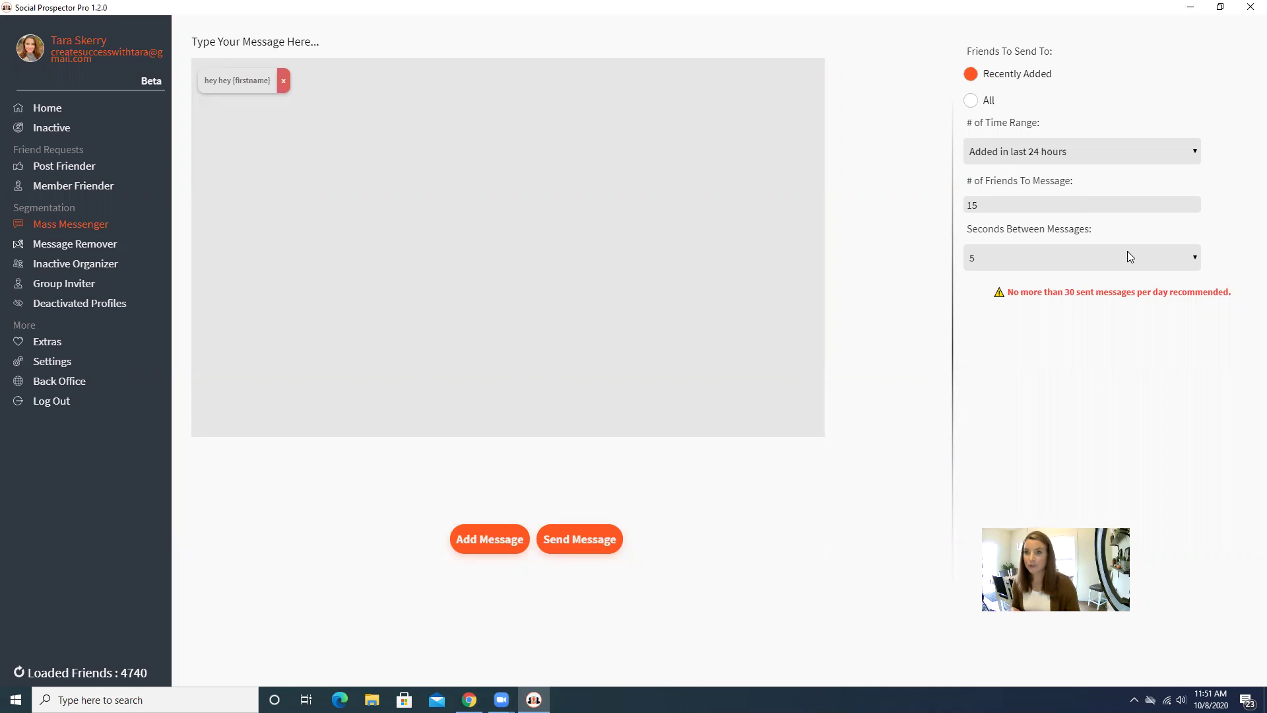
click(1044, 258)
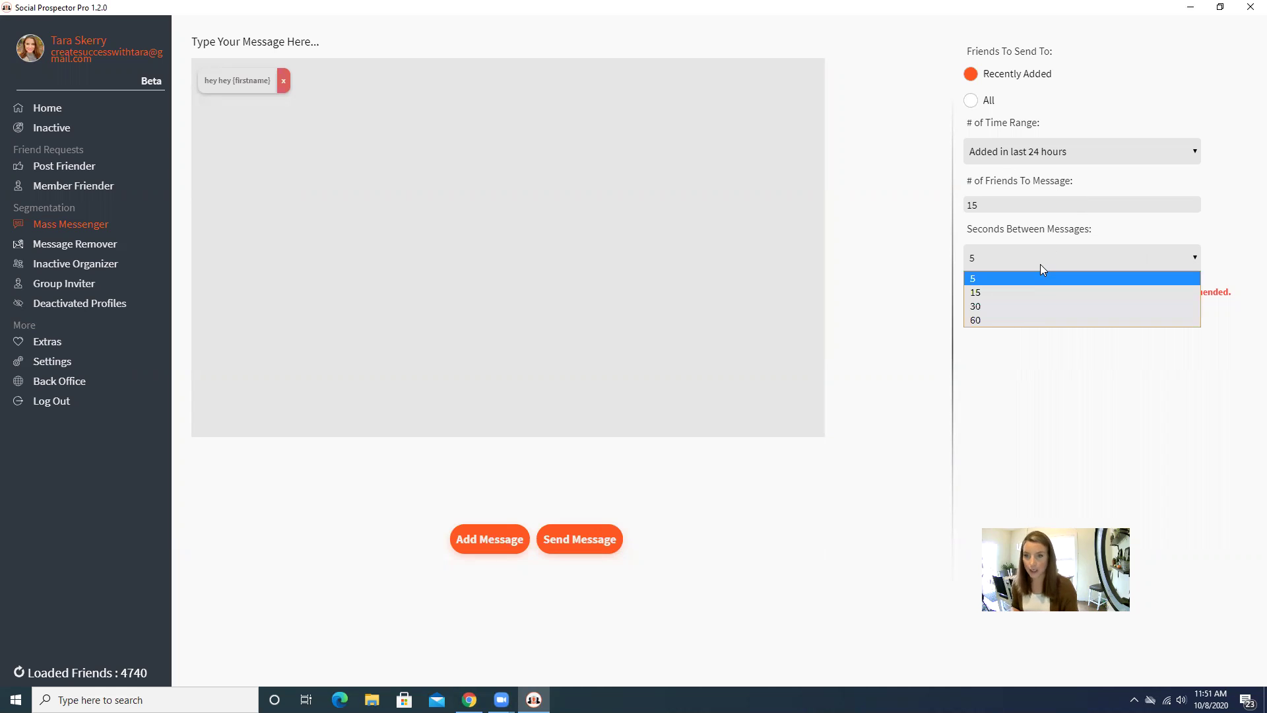
click(1019, 308)
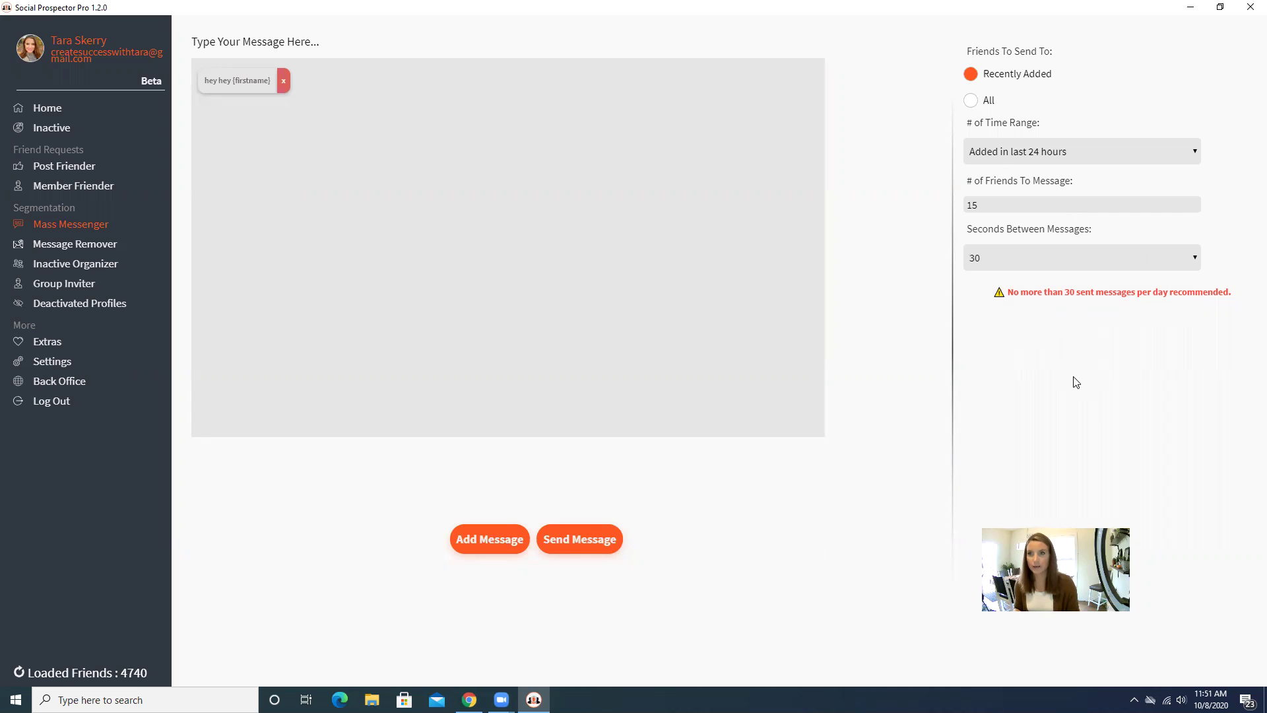
click(1190, 152)
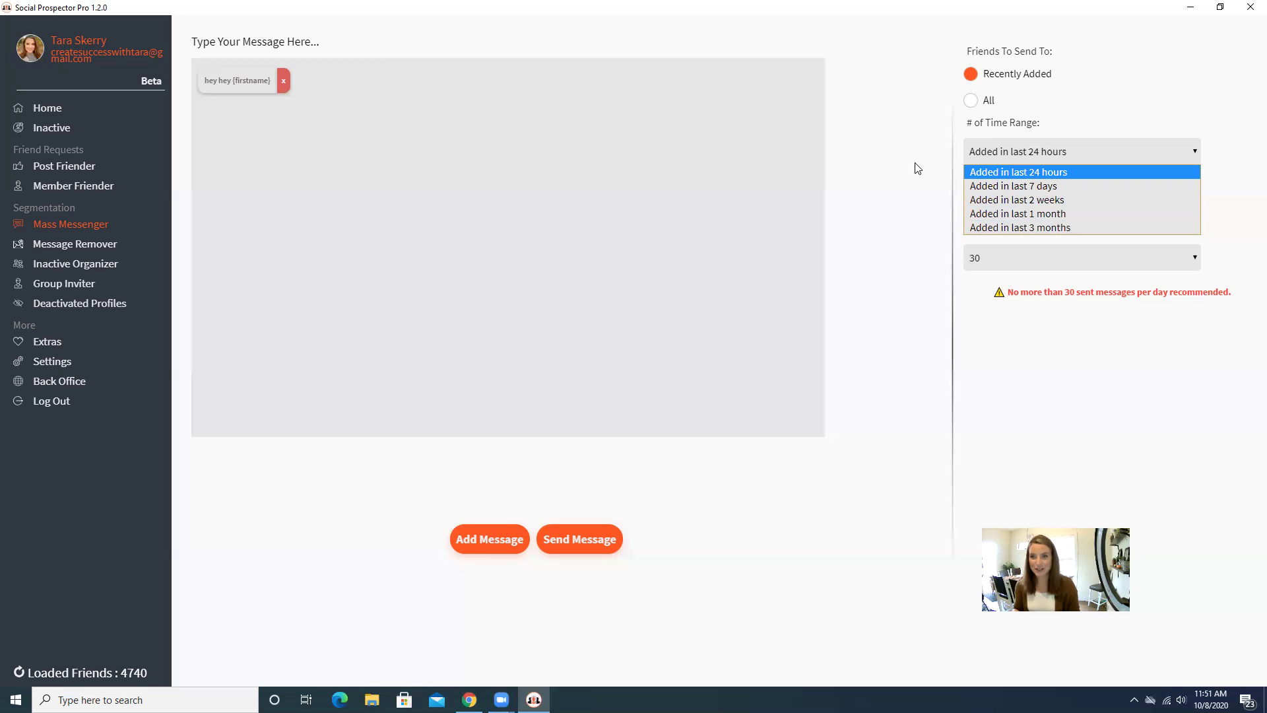
click(665, 219)
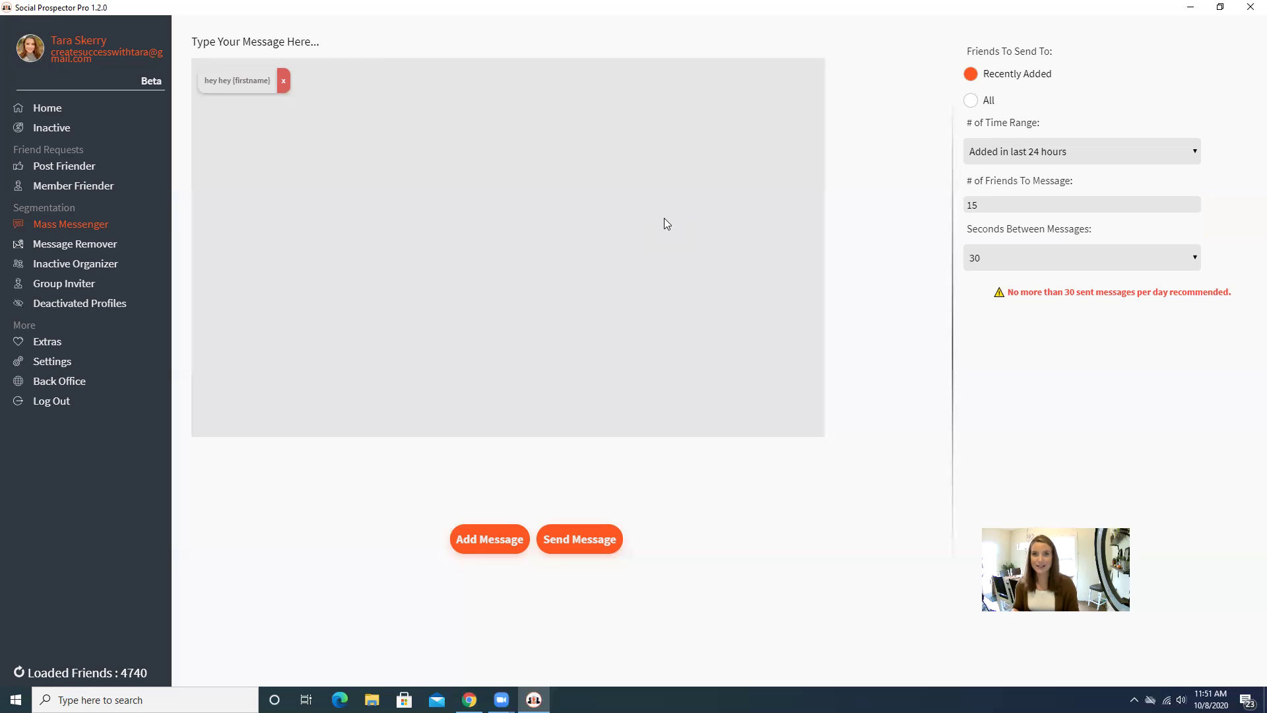